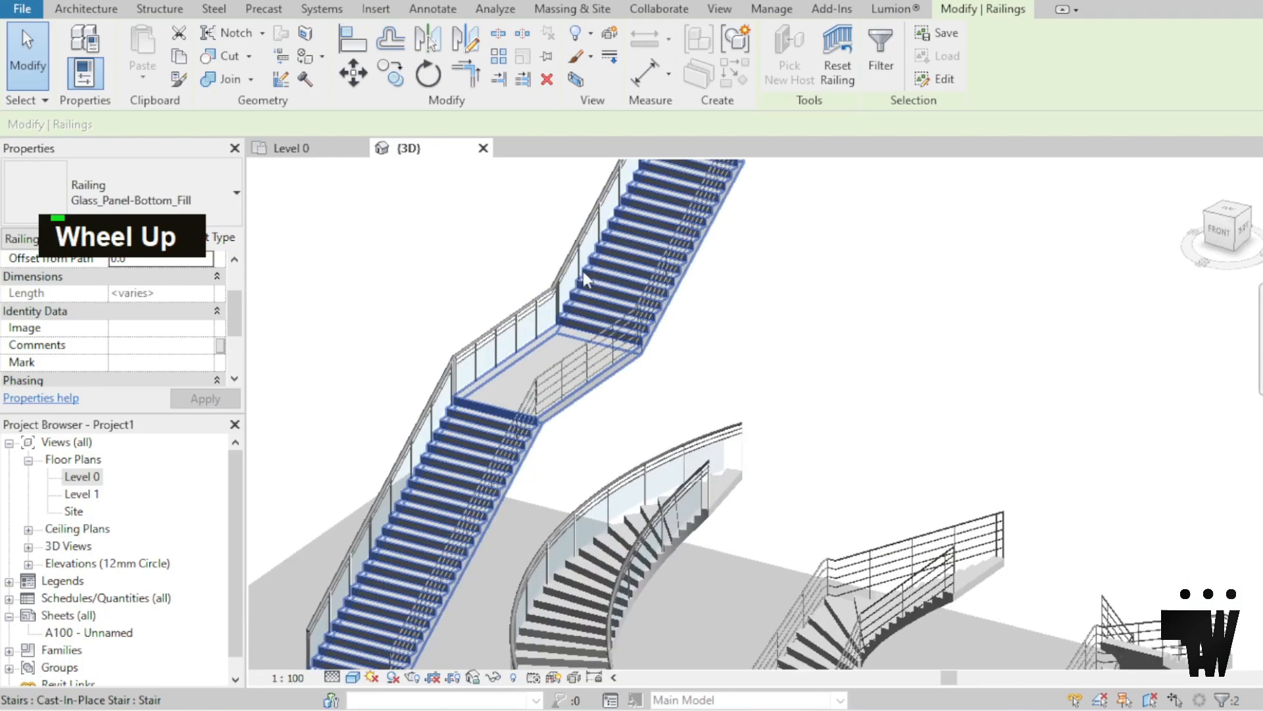
- Delete both glass-panel and pipe railings from the long straight stair with the intermediate landing
click(835, 189)
scroll(753, 330, down, 2)
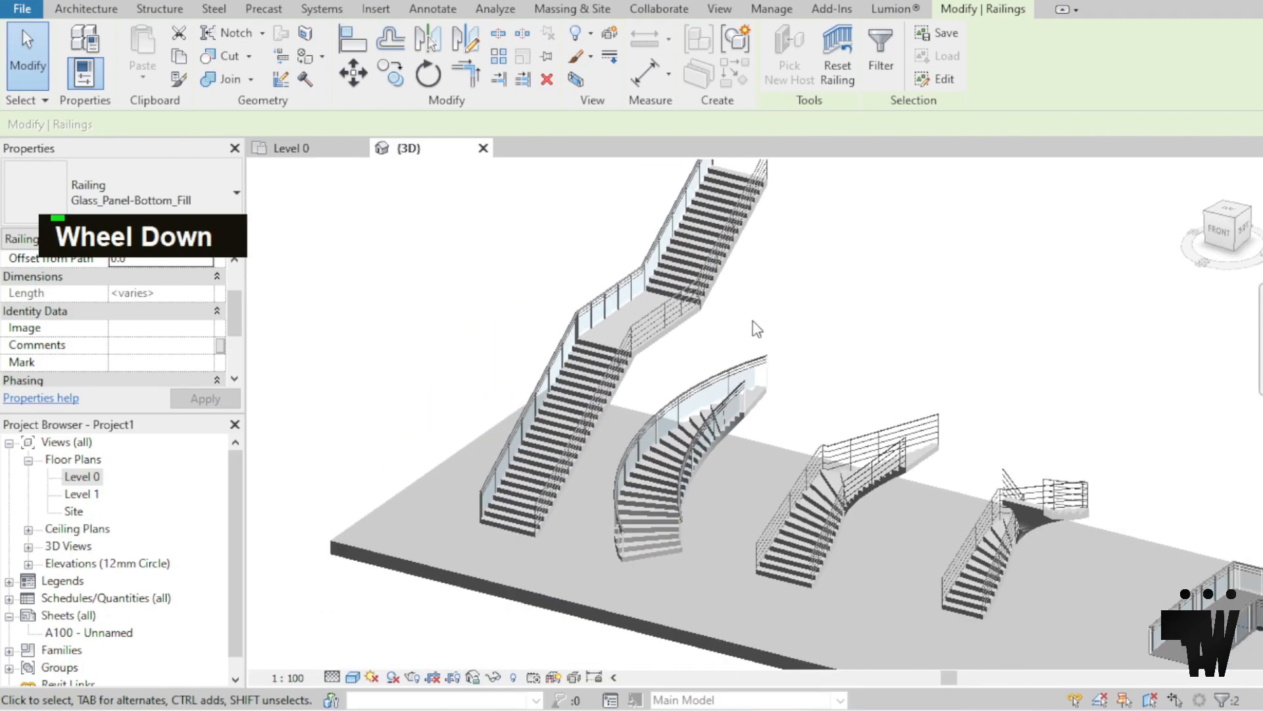
scroll(700, 236, up, 4)
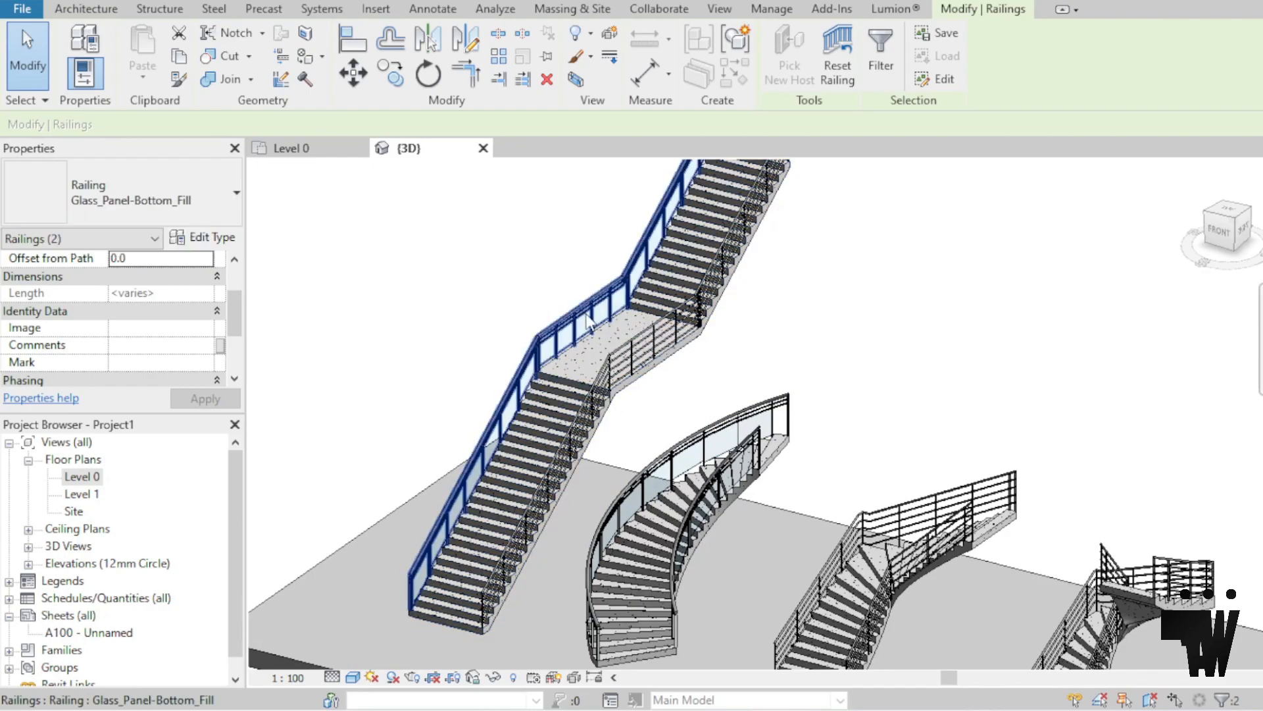
click(628, 300)
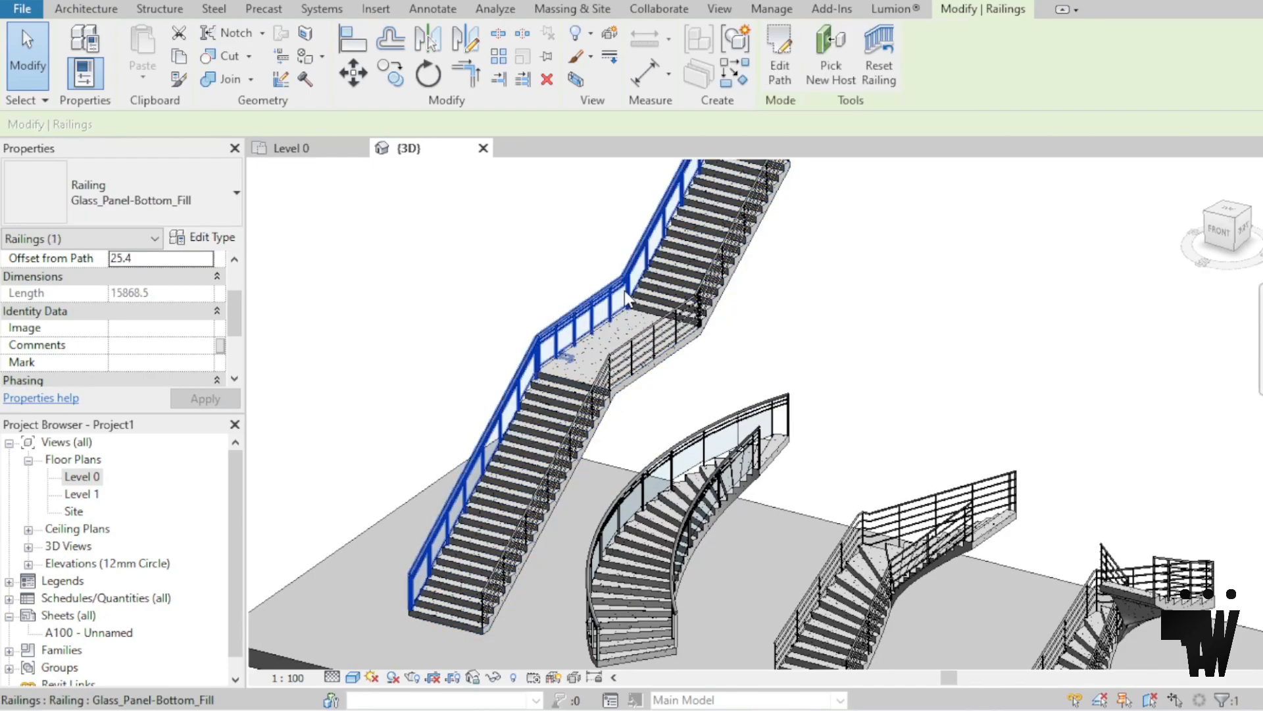
key(Delete)
click(669, 335)
key(Delete)
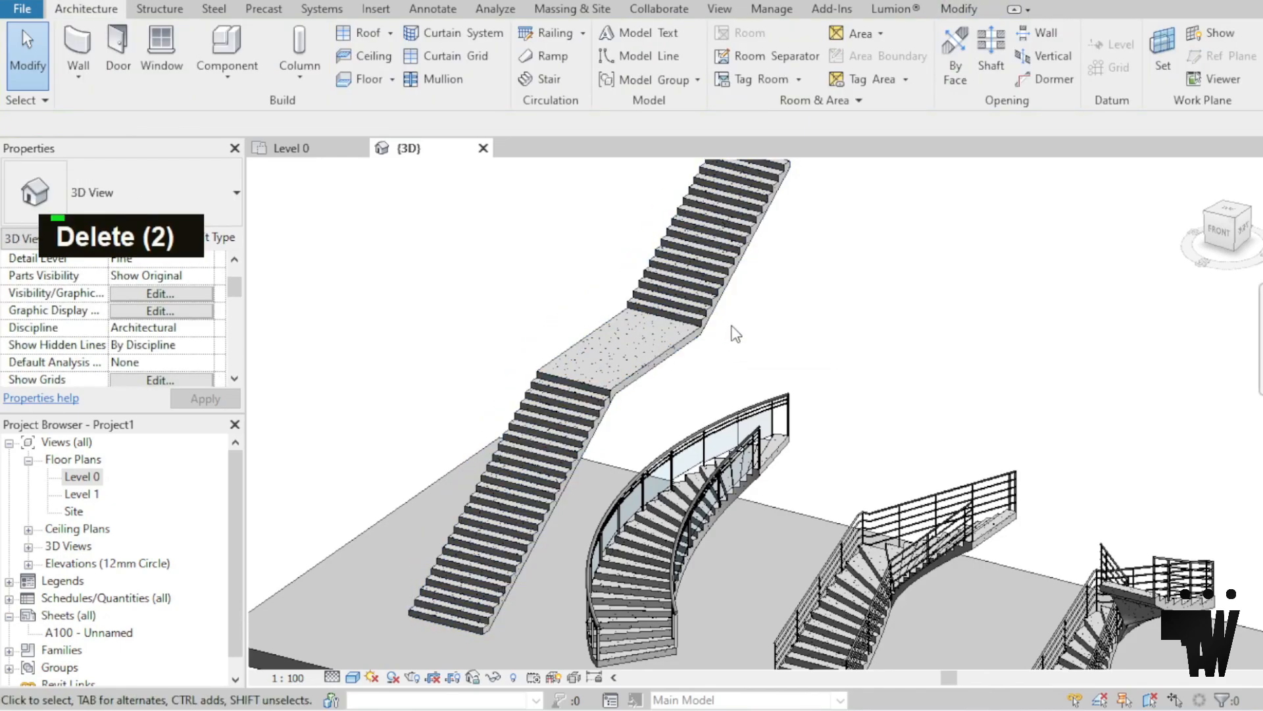
scroll(678, 395, down, 2)
scroll(680, 399, up, 1)
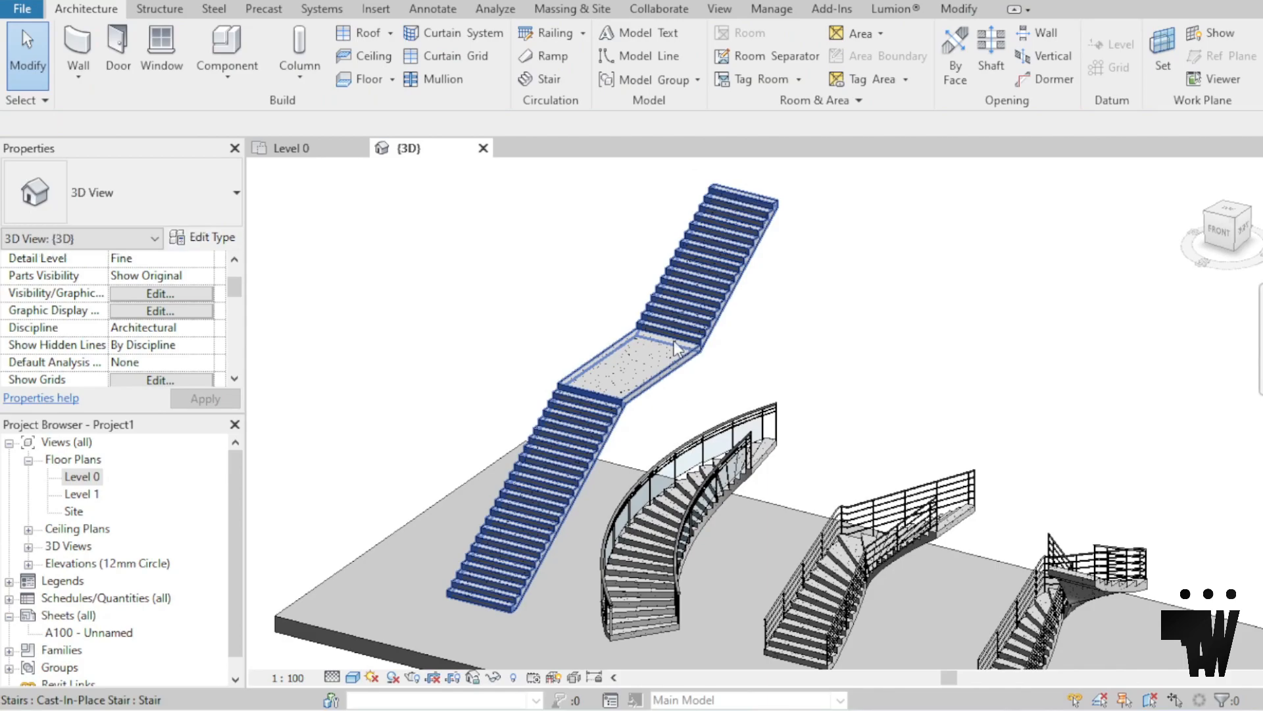
- Examine the bare straight stair alongside the curved and winder stairs and the ramps in the 3D model
click(709, 249)
scroll(602, 376, down, 2)
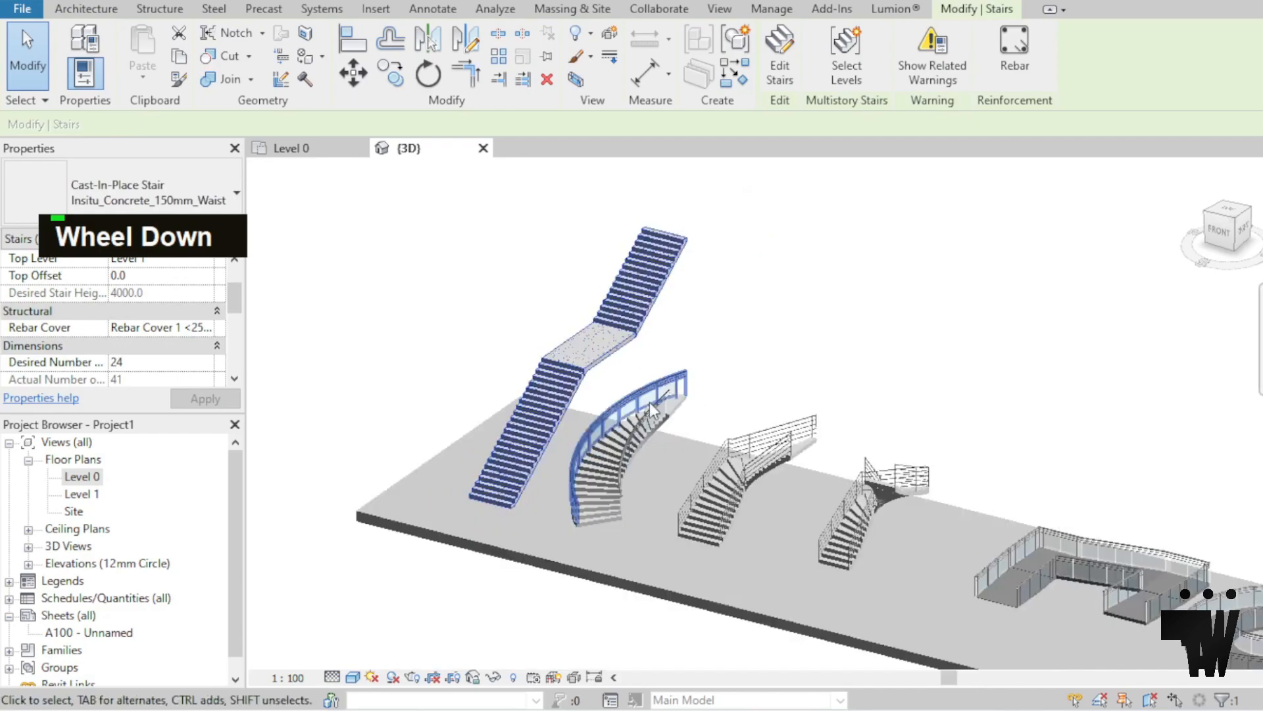
scroll(629, 423, up, 3)
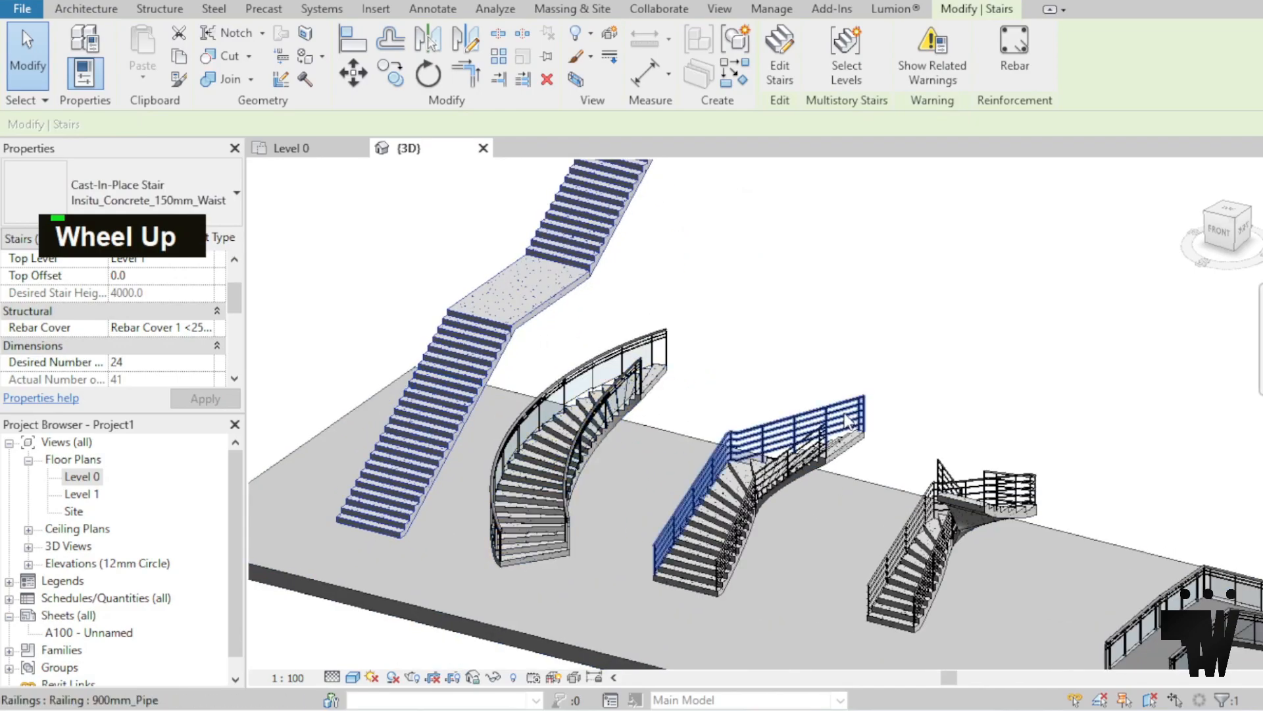
click(737, 487)
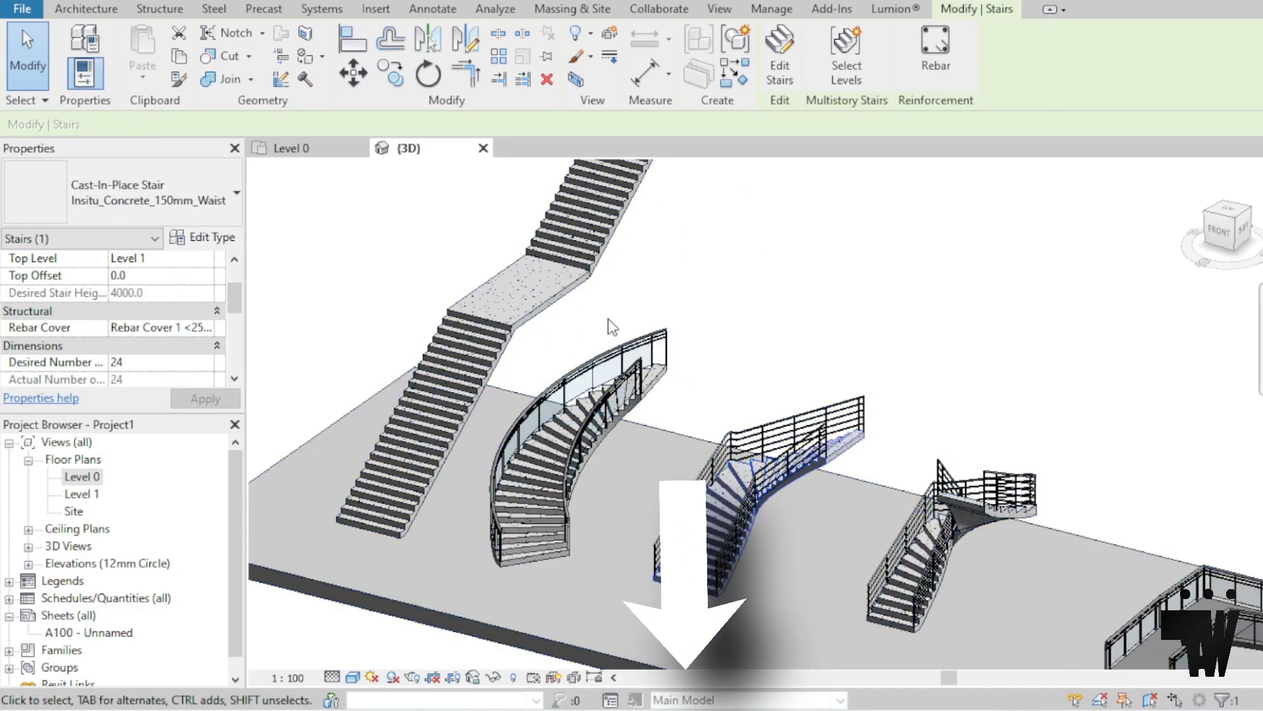
click(616, 218)
scroll(682, 366, down, 4)
scroll(1161, 606, up, 3)
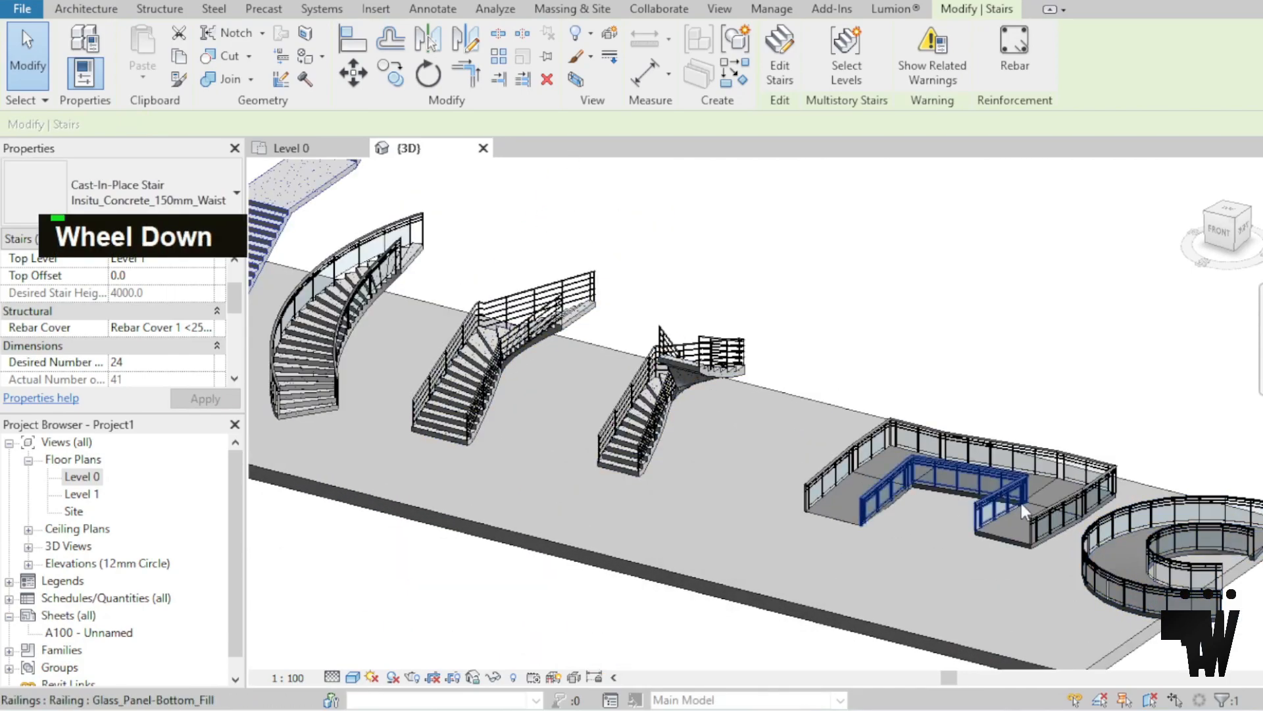
scroll(515, 362, down, 4)
scroll(607, 227, up, 3)
scroll(772, 248, up, 2)
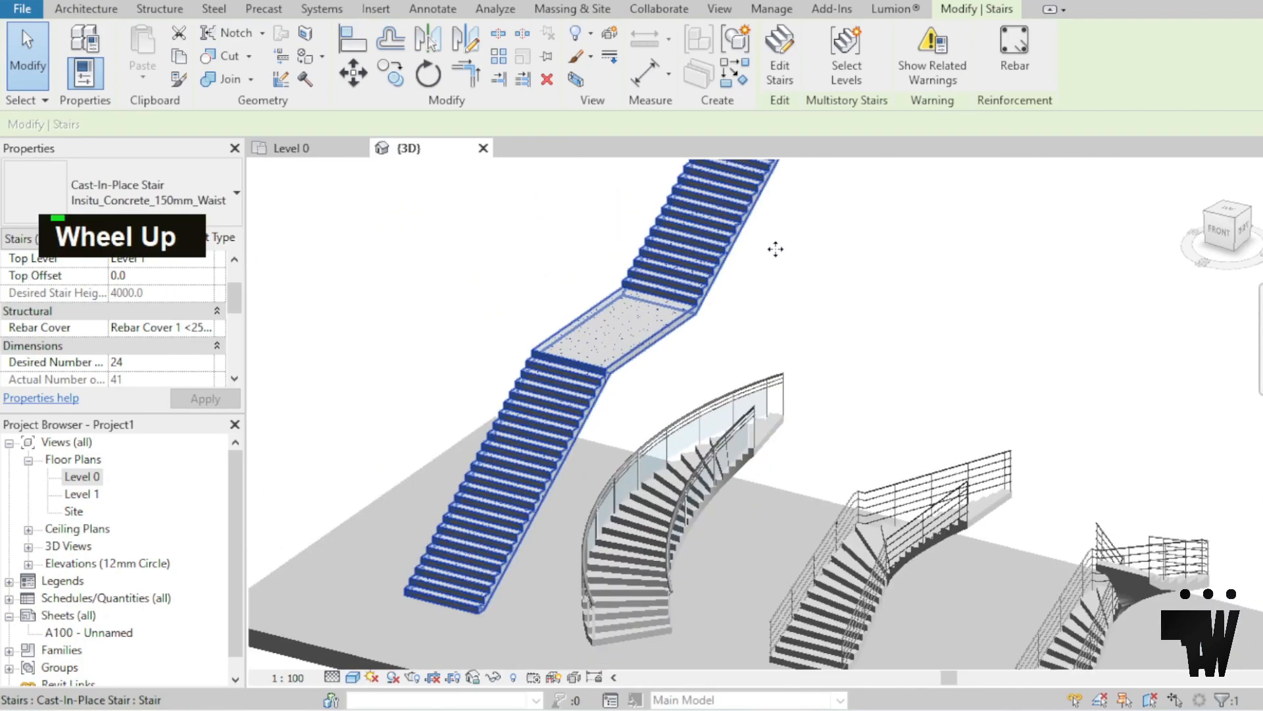
- In the Level 0 plan, sketch a straight Glass_Panel-Bottom_Fill railing path about 15500 mm long down the straight stair, extending past both ends
double_click(91, 479)
scroll(830, 370, down, 2)
scroll(532, 300, up, 1)
click(500, 217)
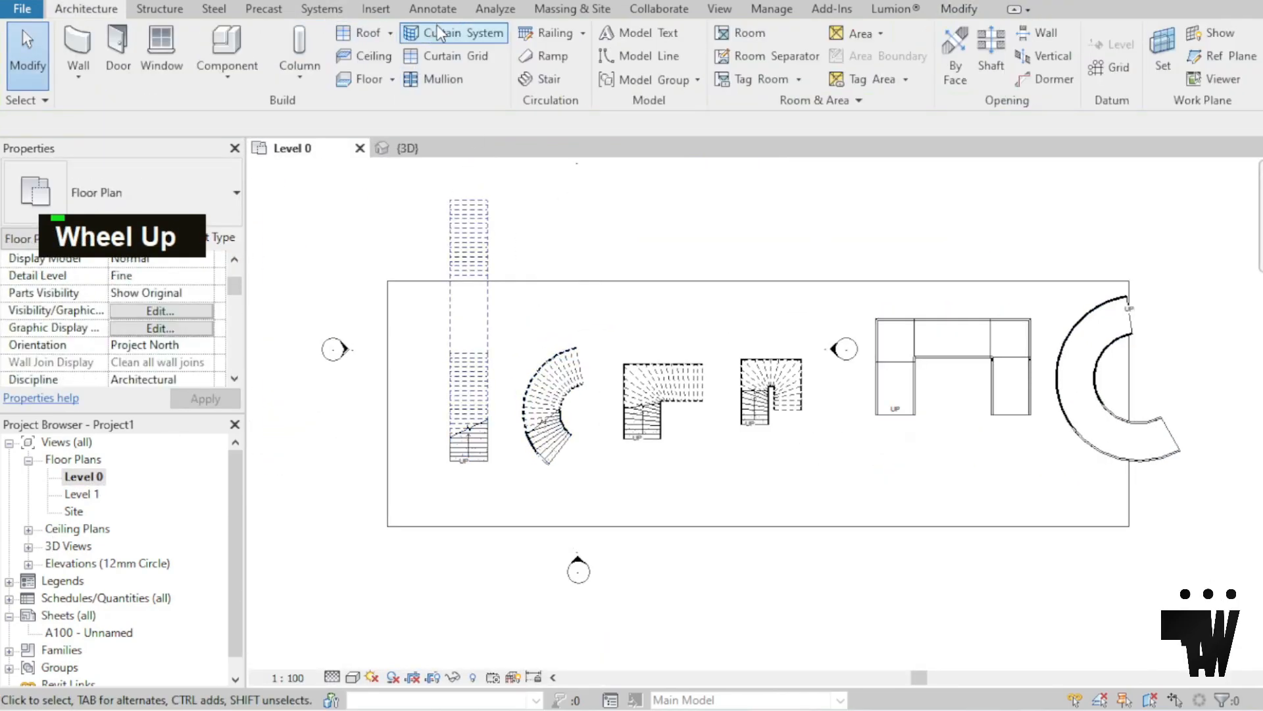
click(551, 33)
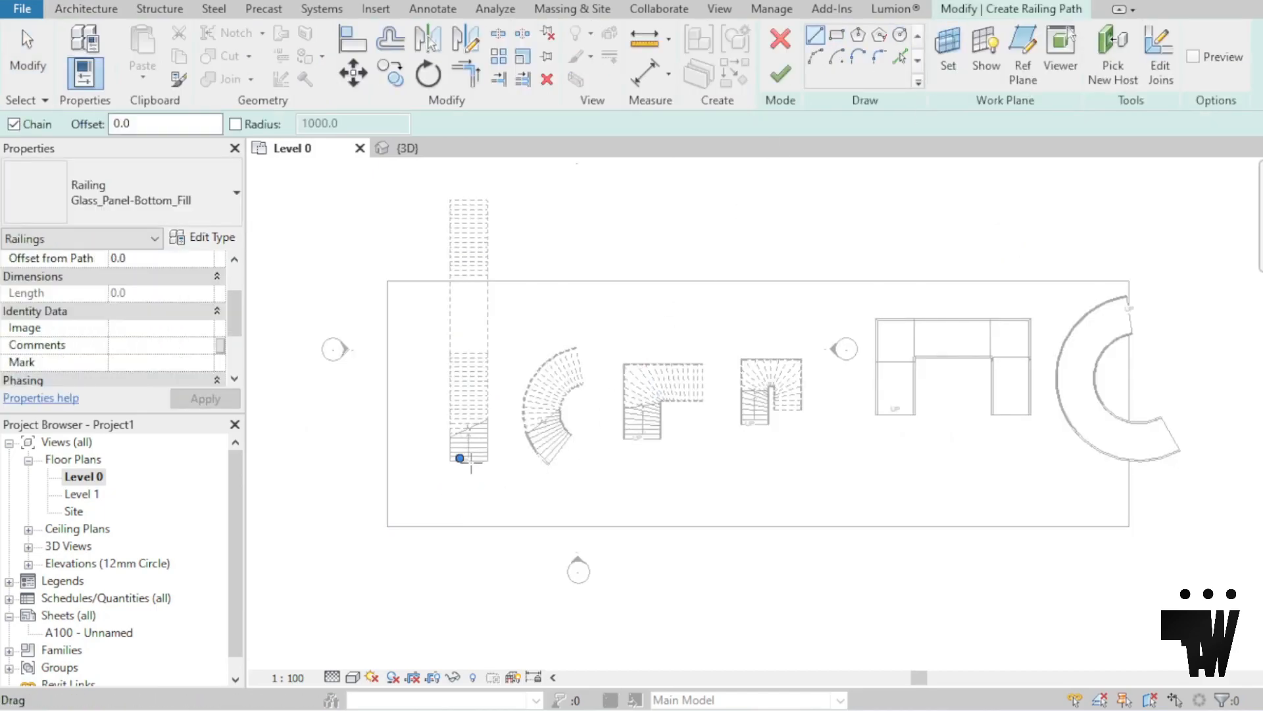
click(468, 200)
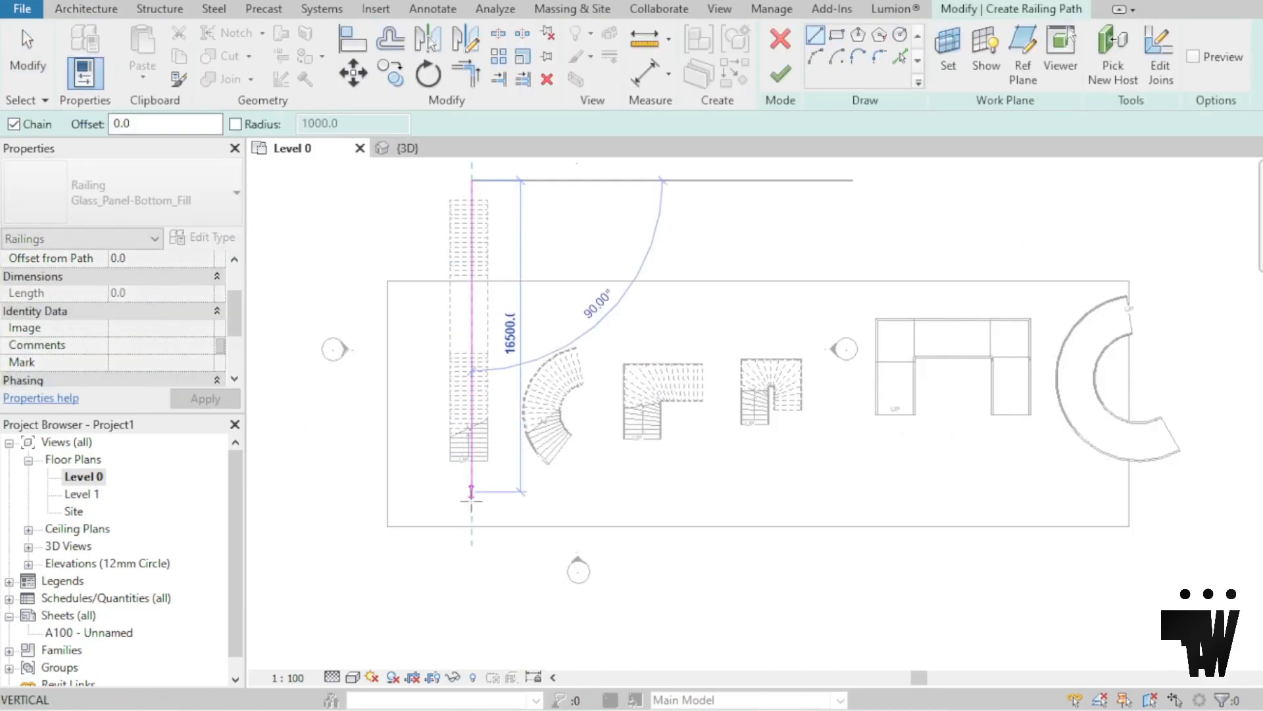
click(471, 472)
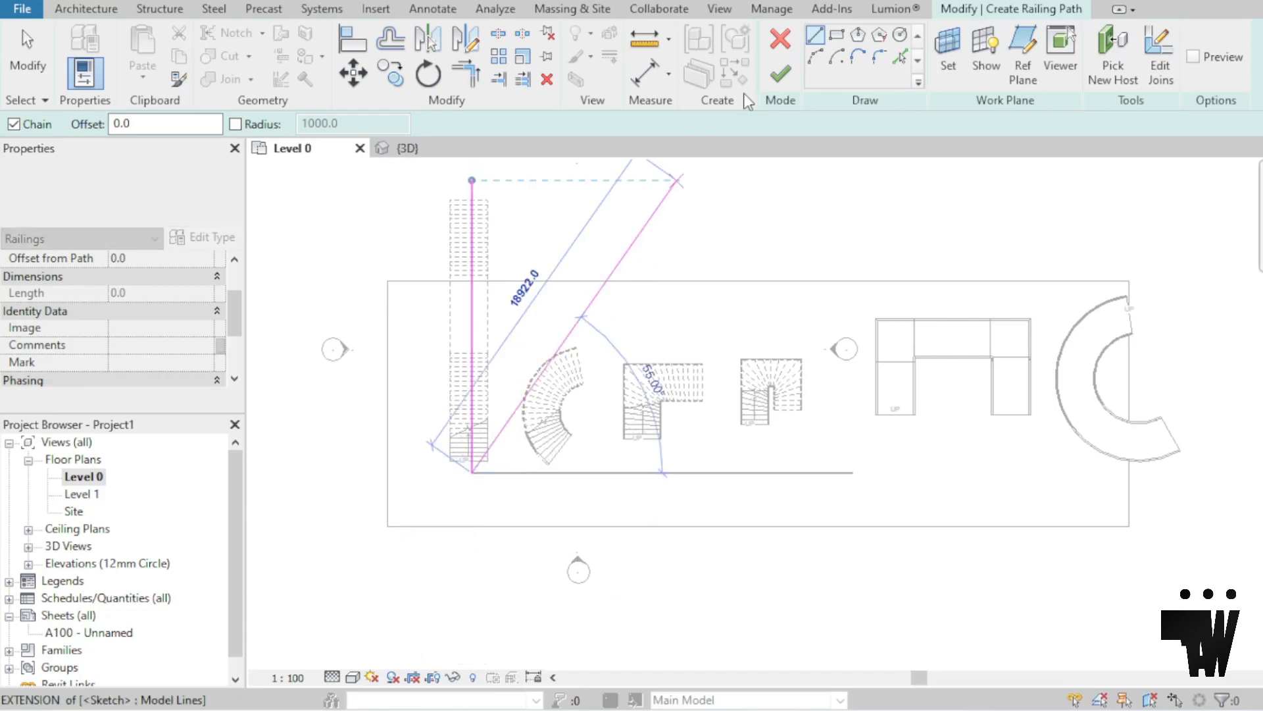
click(792, 72)
- Examine the new railing's position relative to the straight stair in the 3D view
click(407, 148)
shift+right_drag(652, 372, 868, 434)
scroll(868, 434, down, 2)
scroll(866, 431, up, 6)
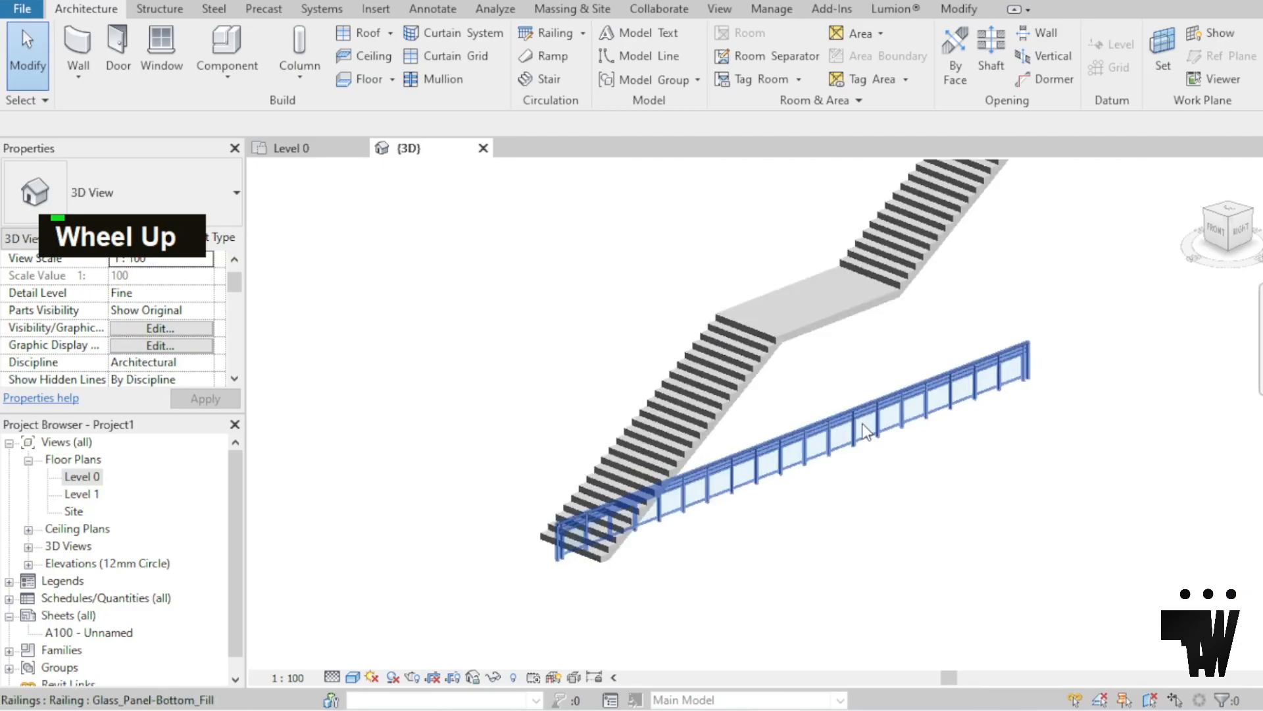
click(866, 431)
scroll(866, 431, down, 3)
scroll(896, 327, up, 2)
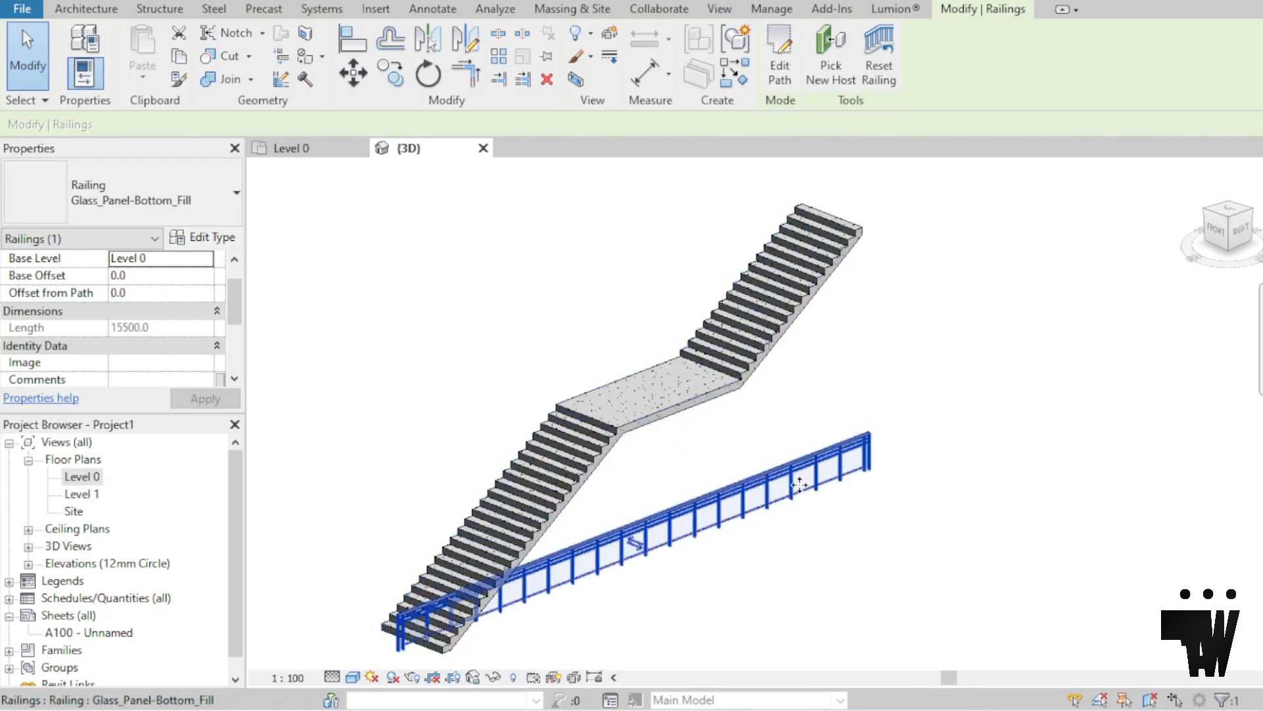
click(797, 446)
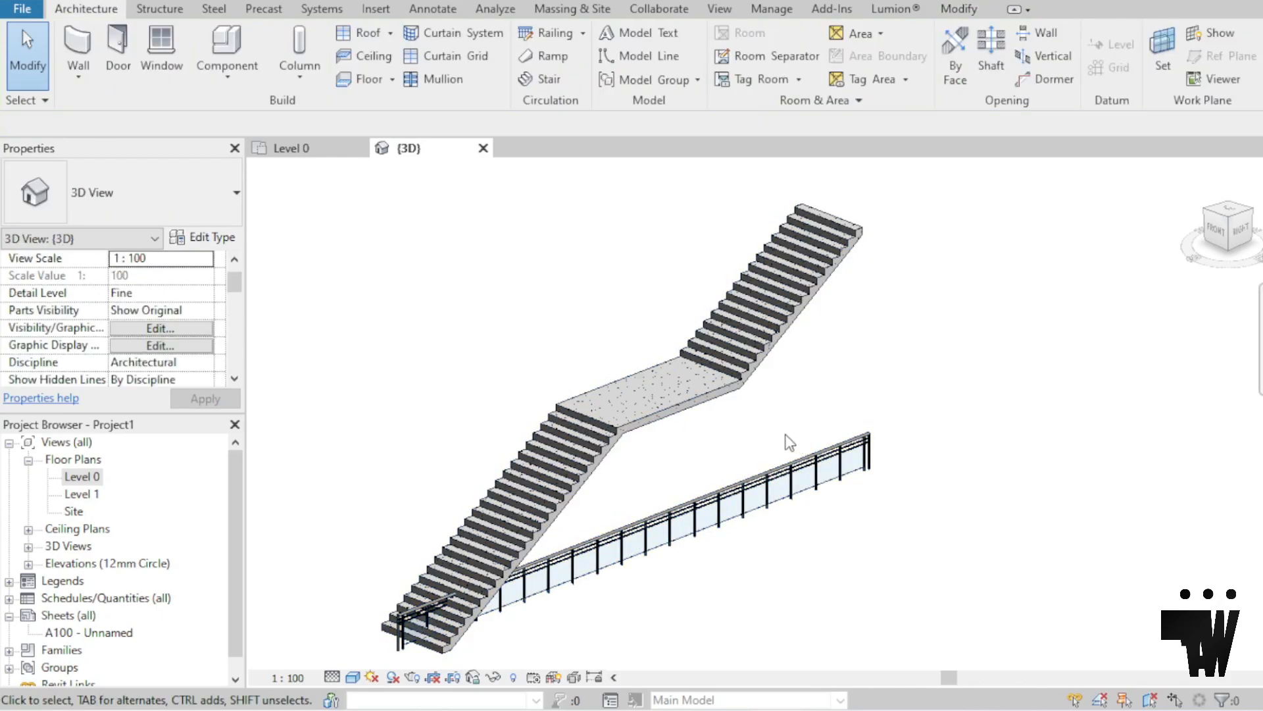
- Assign the straight concrete stair as the new host of the sketched glass-panel railing
click(801, 480)
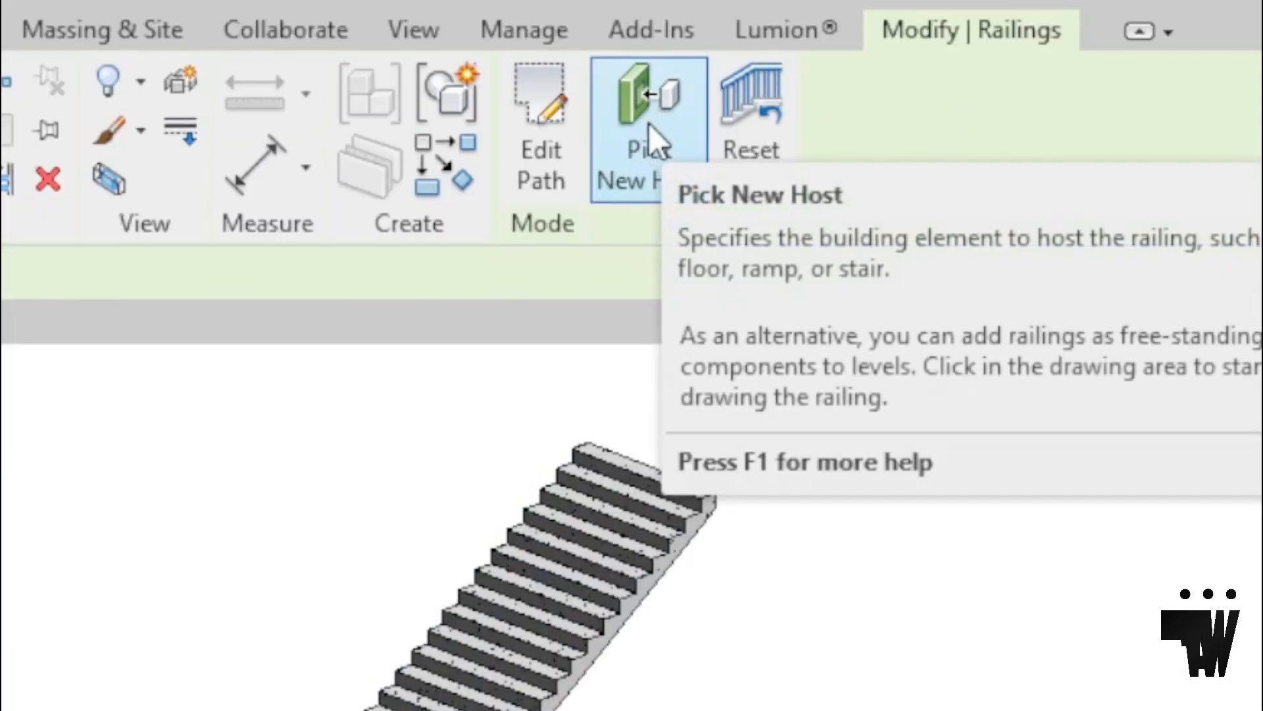
click(627, 132)
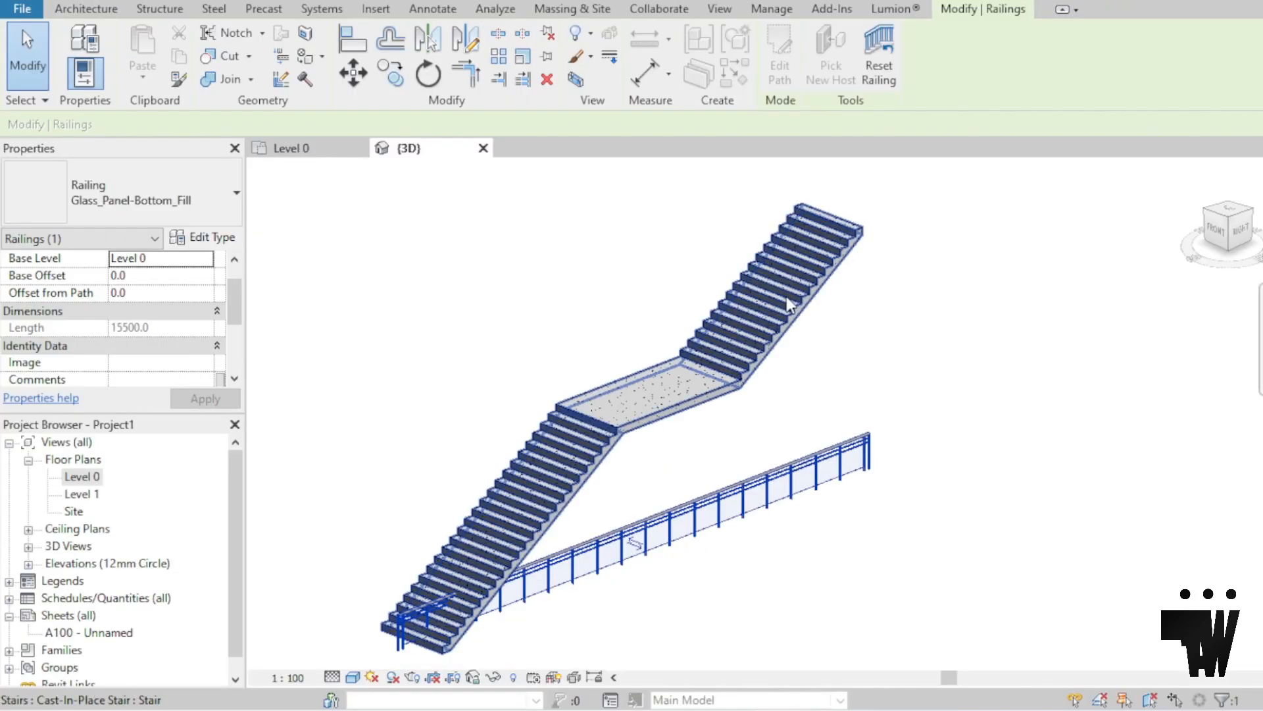
click(787, 296)
- Examine how the hosted railing follows the flights, the landing and both ends of the straight stair
scroll(872, 328, down, 1)
scroll(535, 577, up, 8)
scroll(613, 461, down, 5)
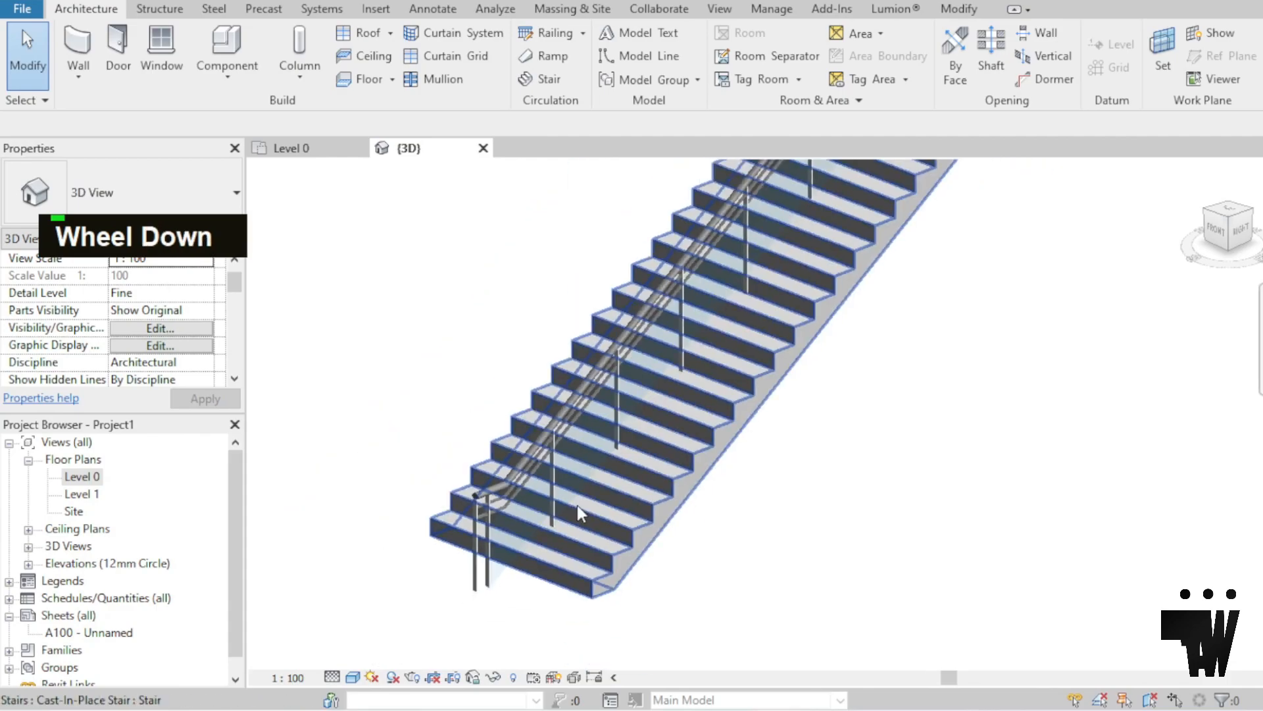
shift+middle_drag(664, 461, 586, 417)
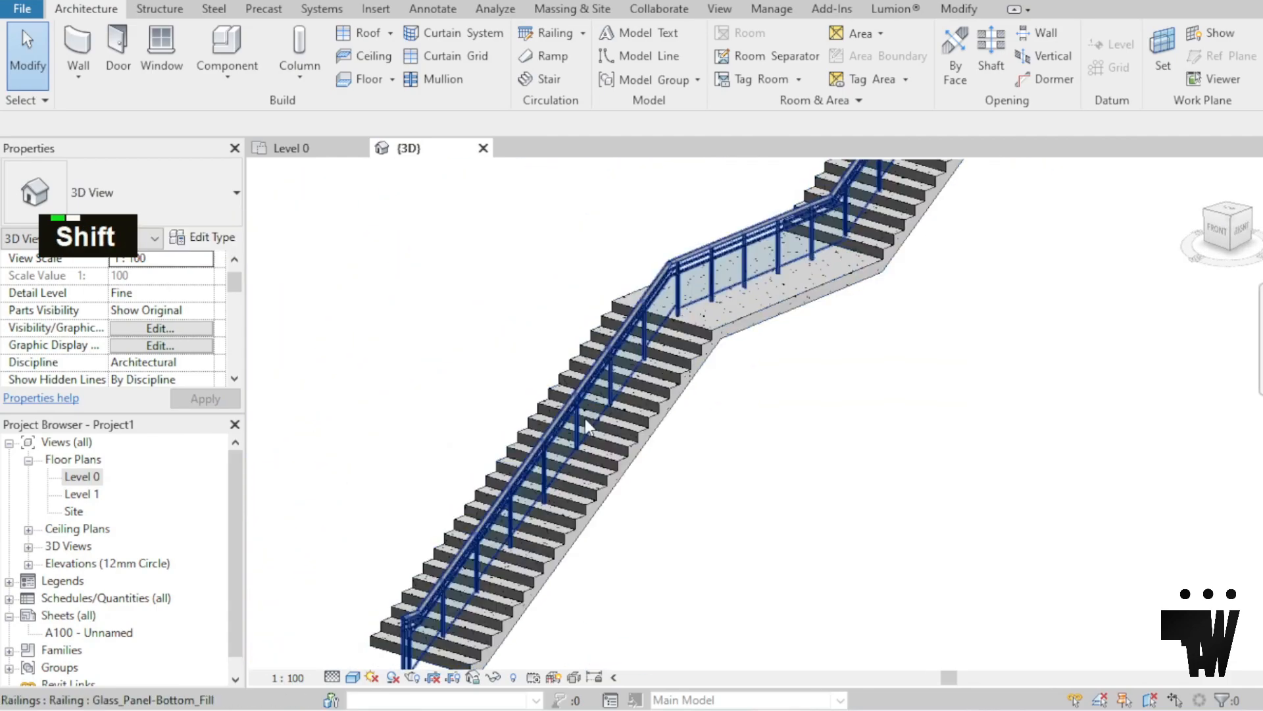
scroll(566, 421, down, 2)
scroll(642, 234, up, 4)
scroll(829, 210, up, 2)
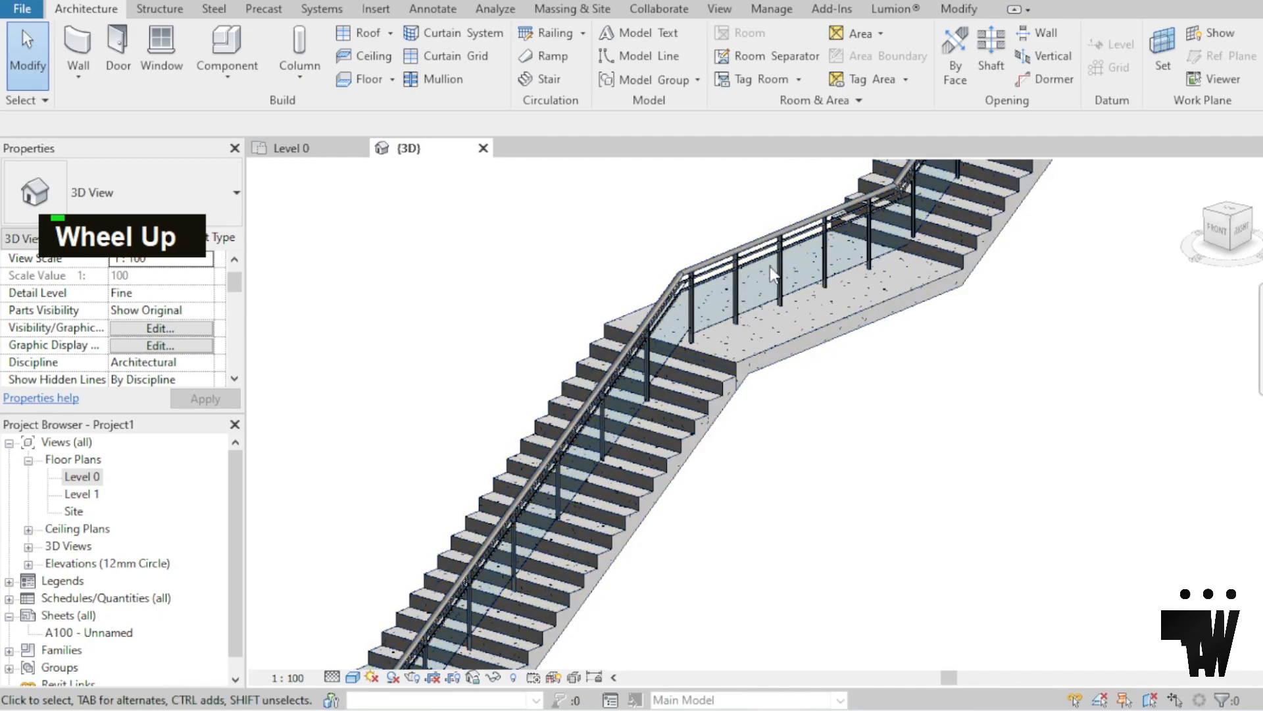
scroll(779, 254, down, 4)
scroll(779, 186, up, 8)
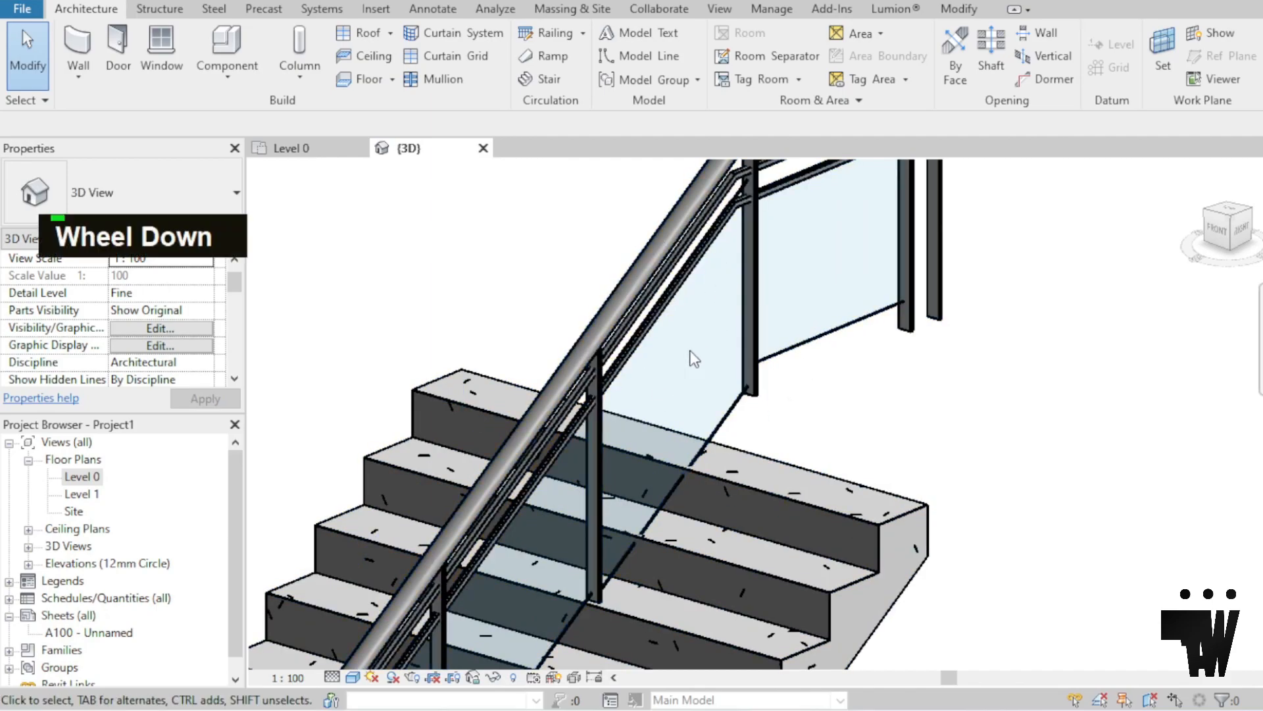
scroll(696, 359, down, 3)
scroll(696, 349, up, 2)
scroll(700, 287, down, 9)
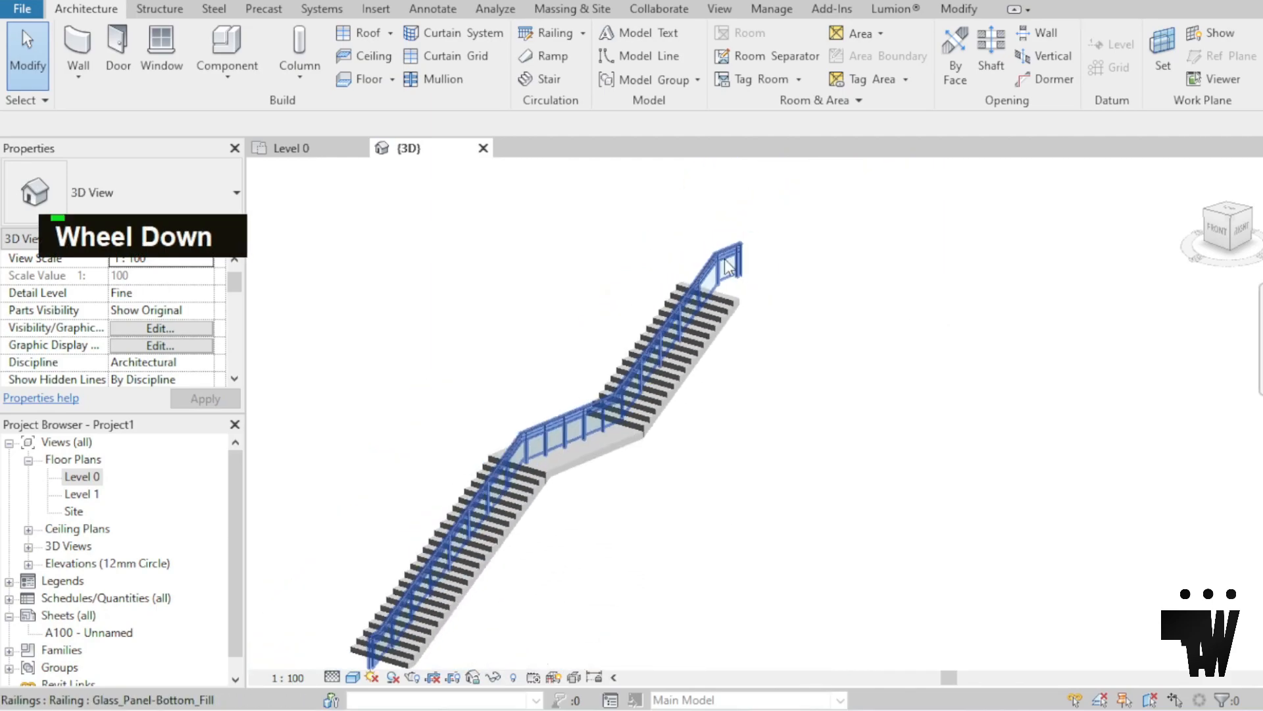
scroll(524, 484, up, 2)
scroll(527, 487, up, 5)
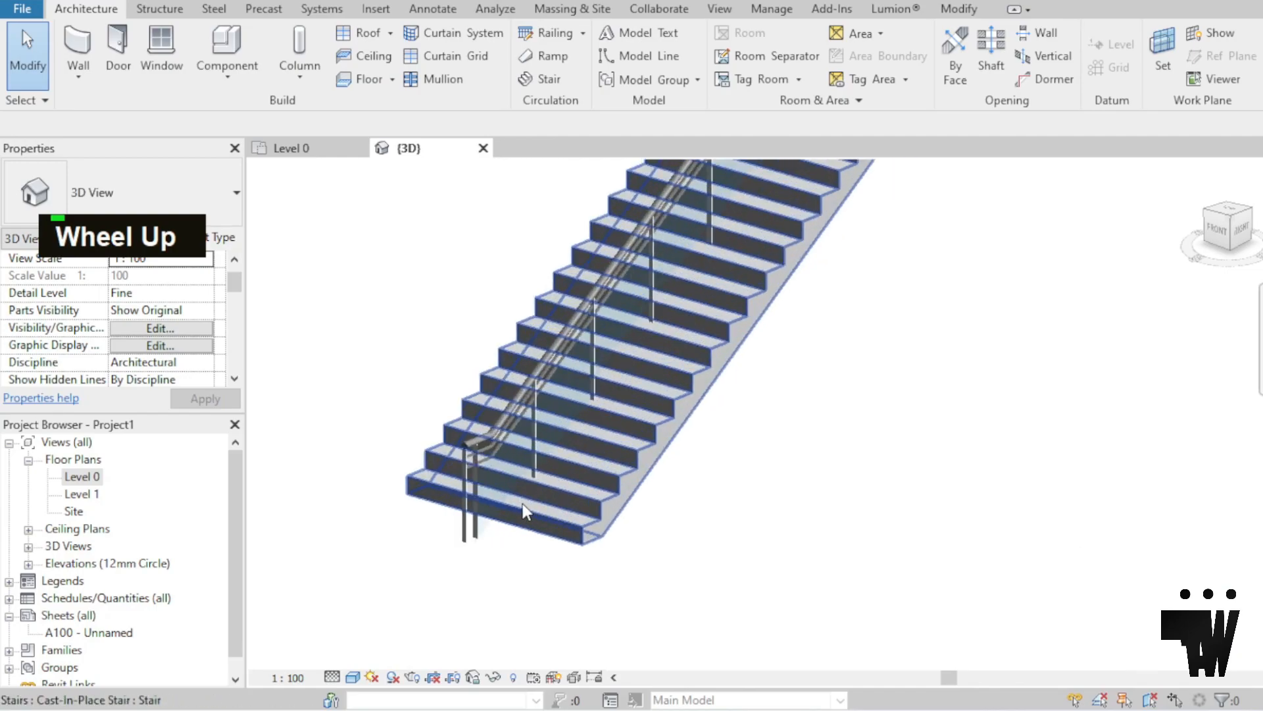
scroll(500, 512, down, 5)
scroll(579, 393, up, 3)
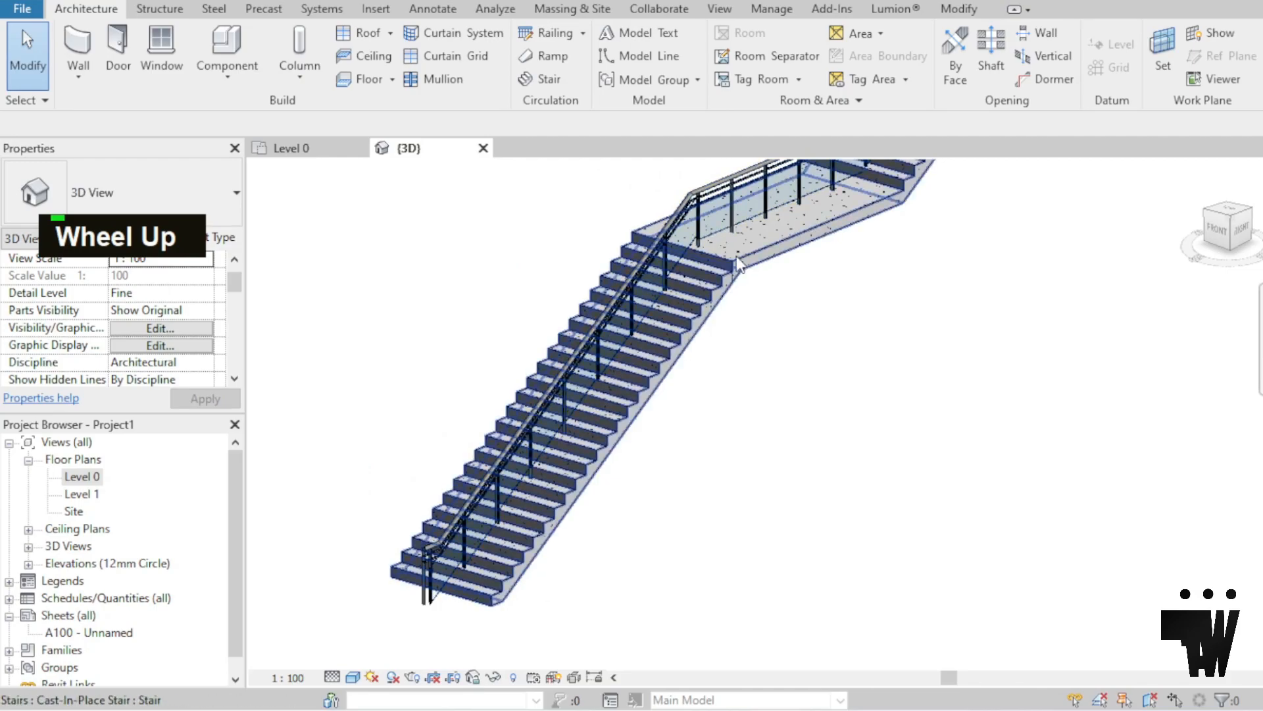
- Select the hosted railing and try Offset from Path values of 100 and 500
scroll(460, 563, up, 4)
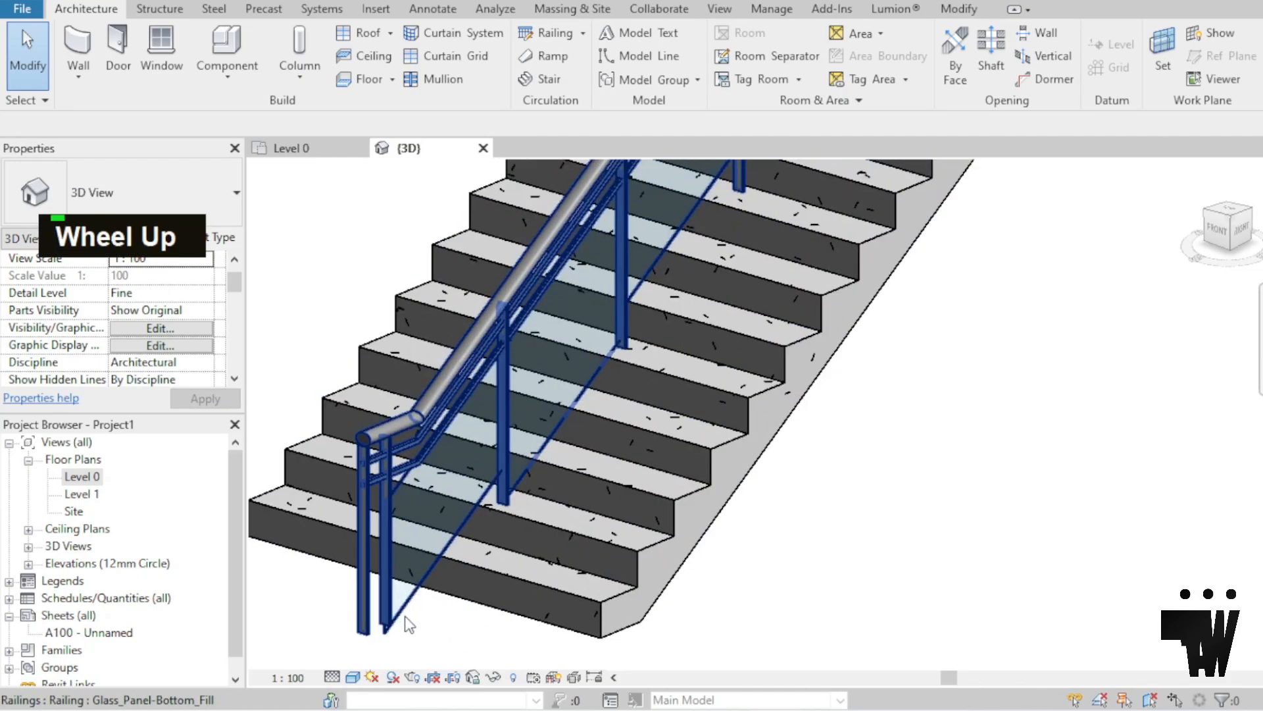
click(404, 616)
scroll(165, 316, up, 1)
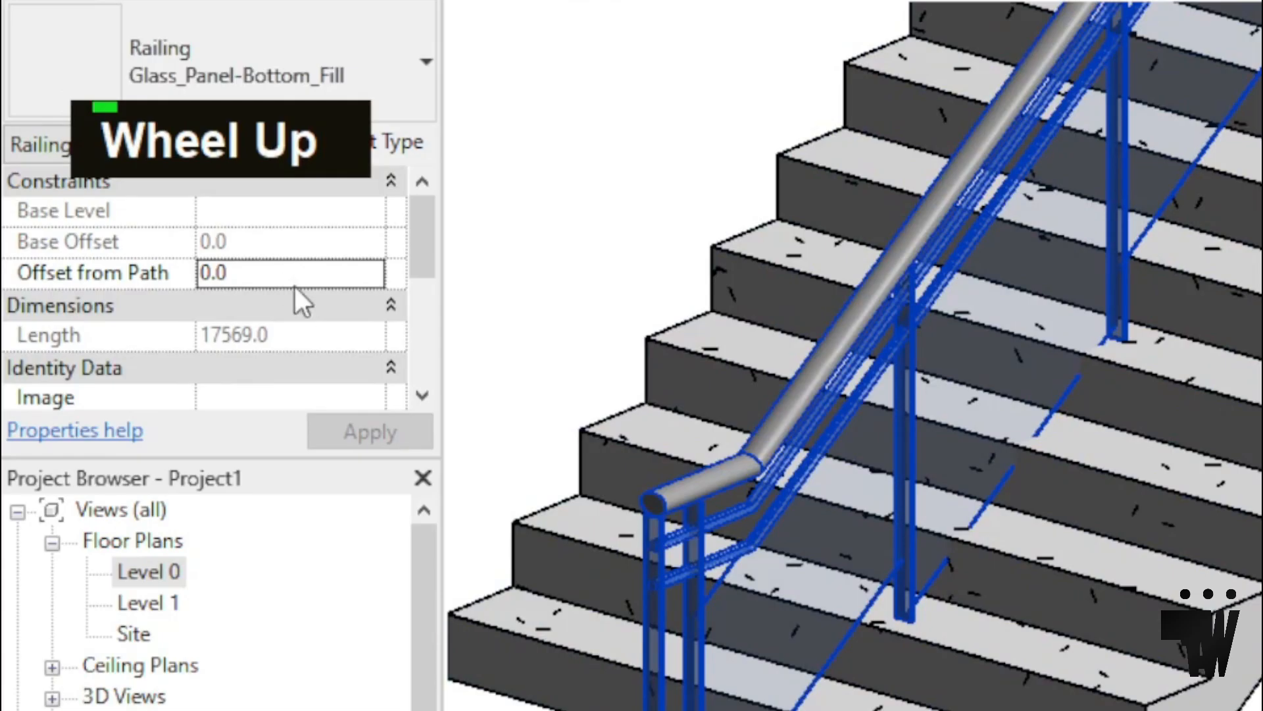
mouse_move(108, 279)
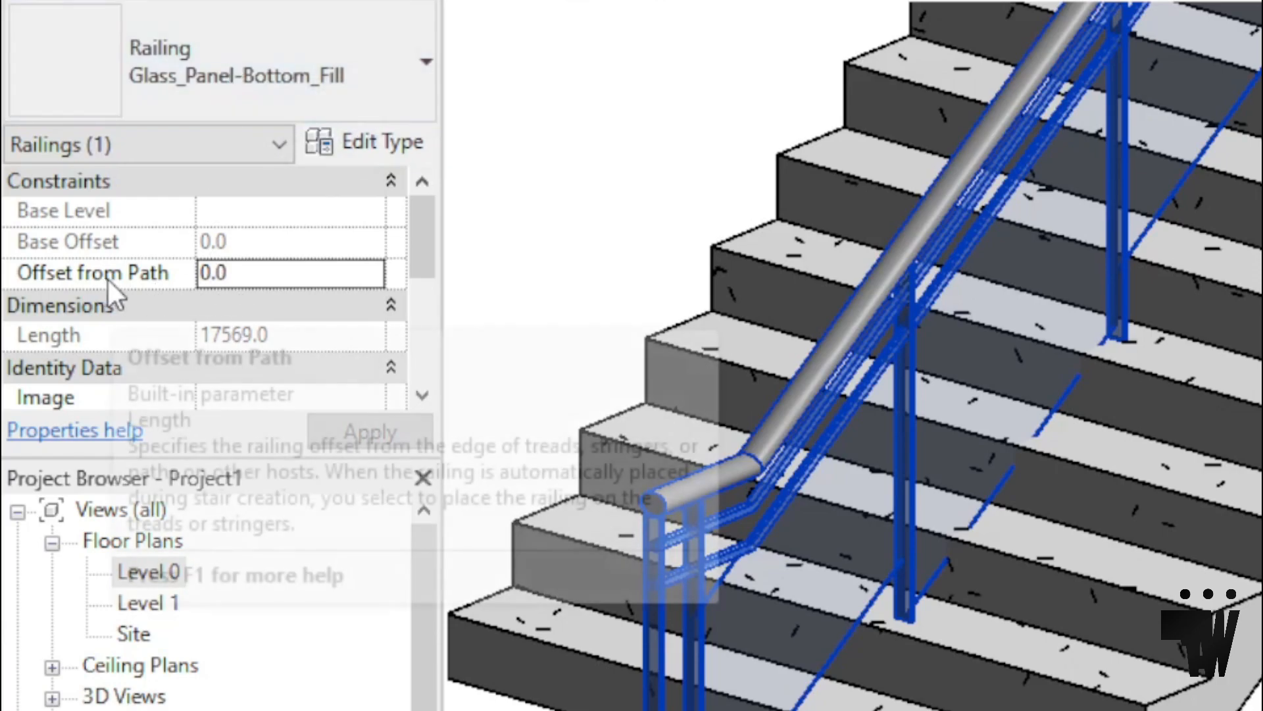
click(256, 271)
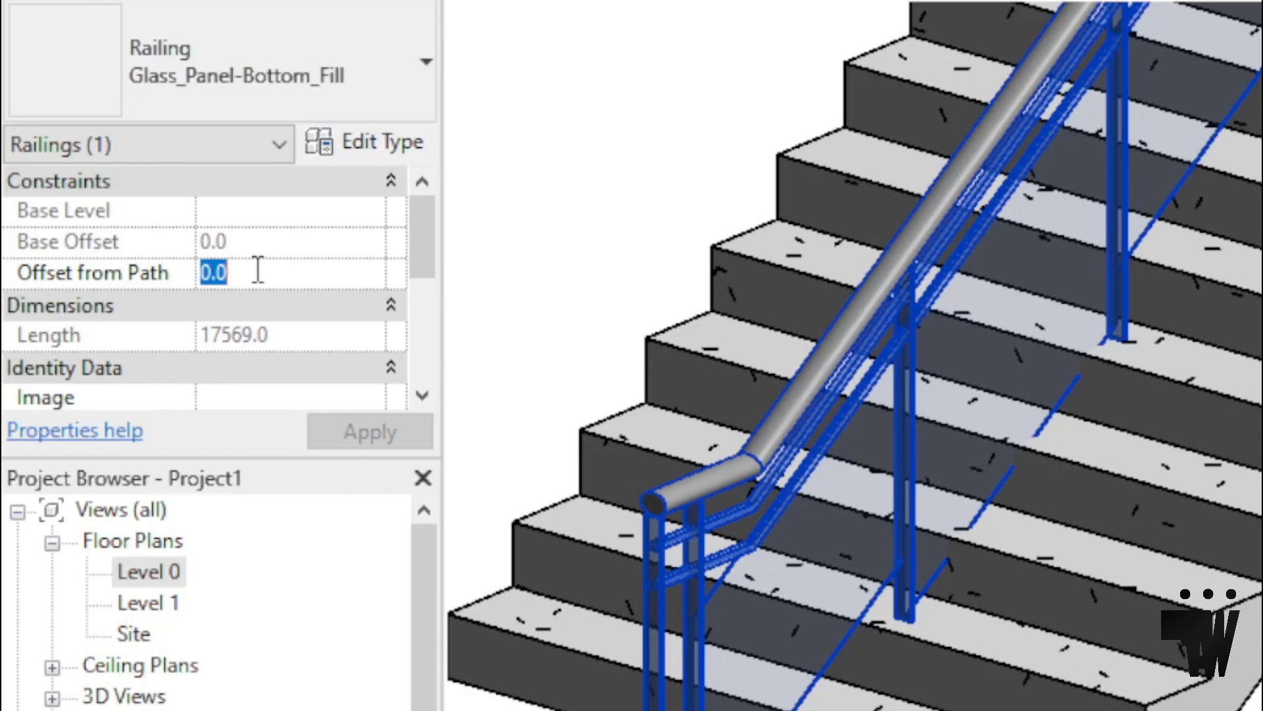
text(100)
key(Return)
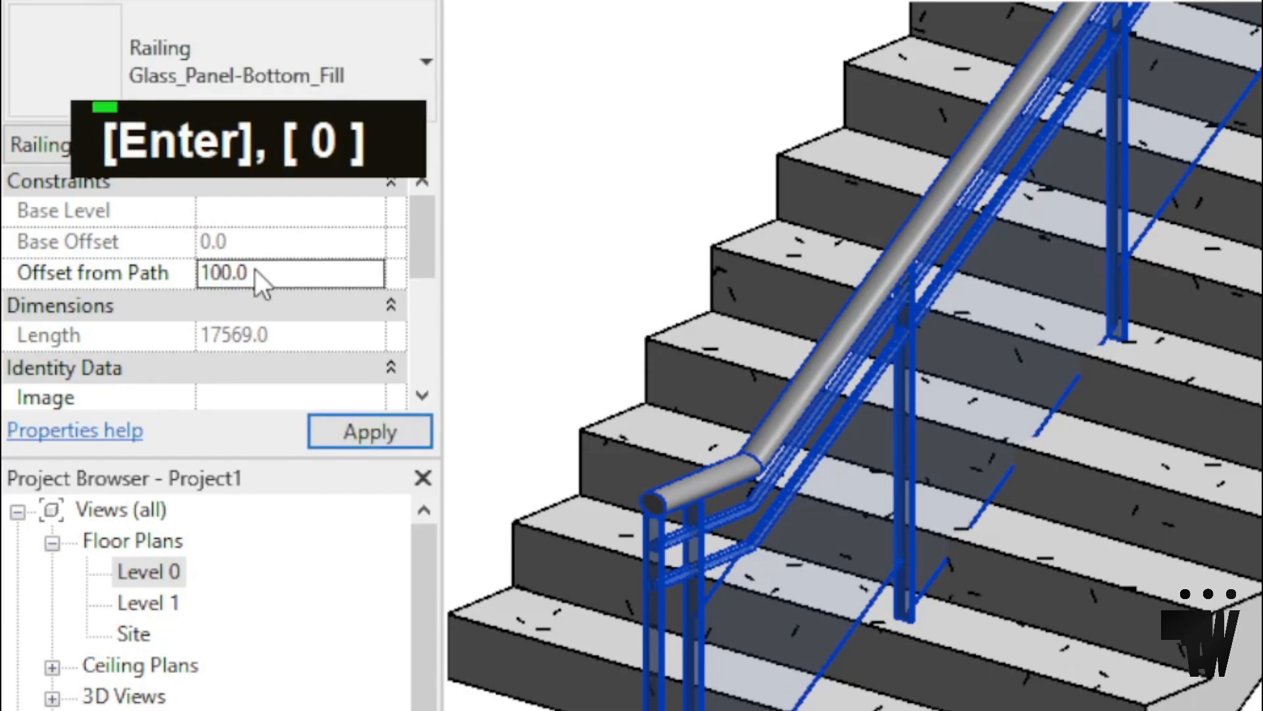
click(389, 442)
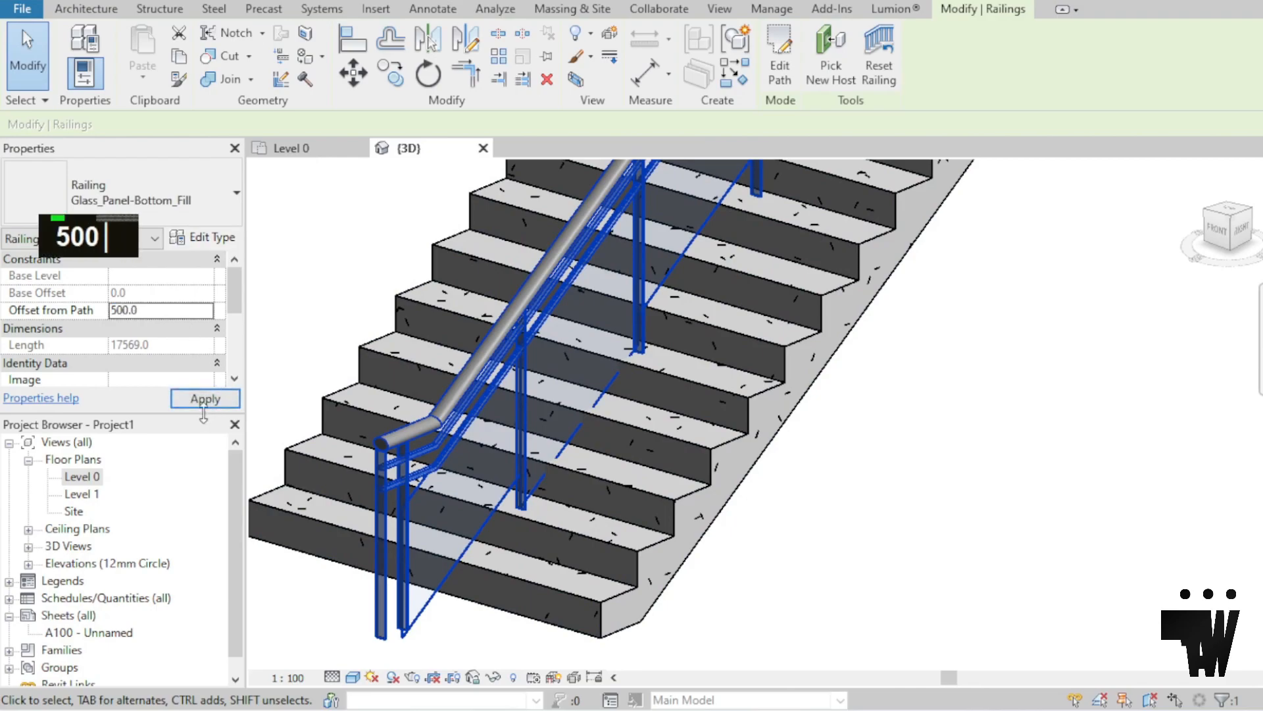
click(204, 398)
- Set the hosted railing's Offset from Path to 700
double_click(177, 311)
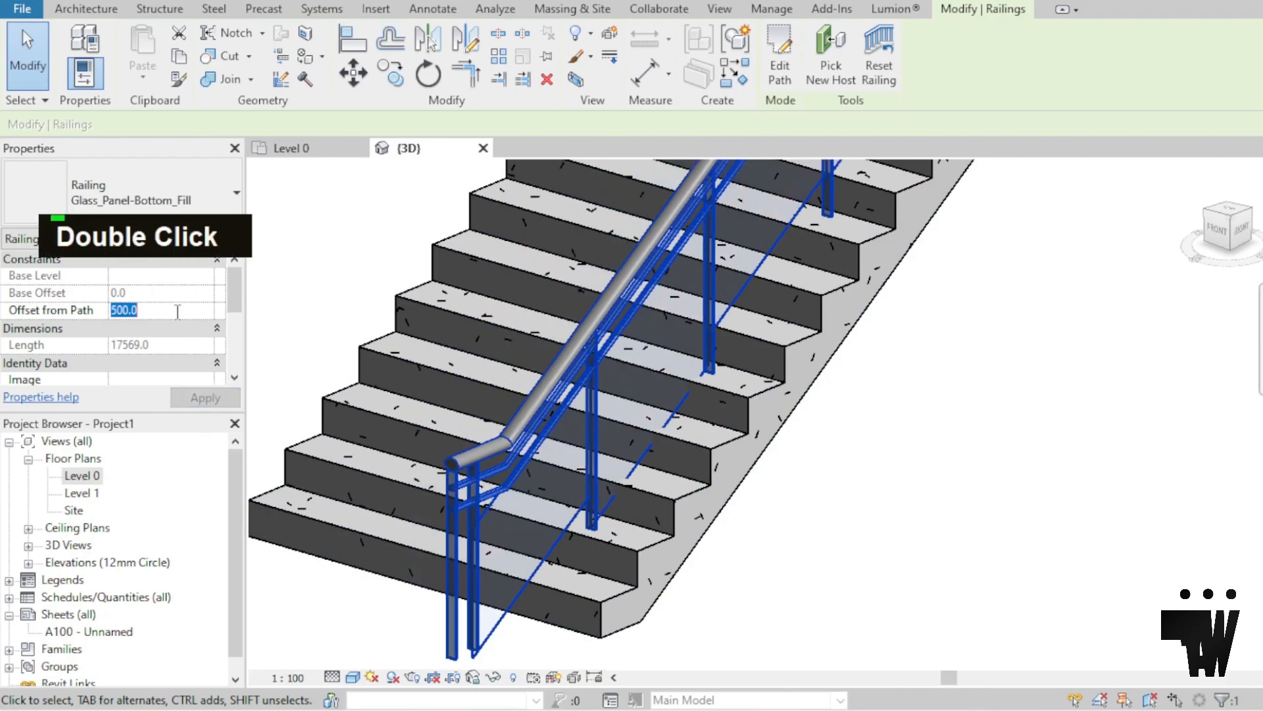
text(7)
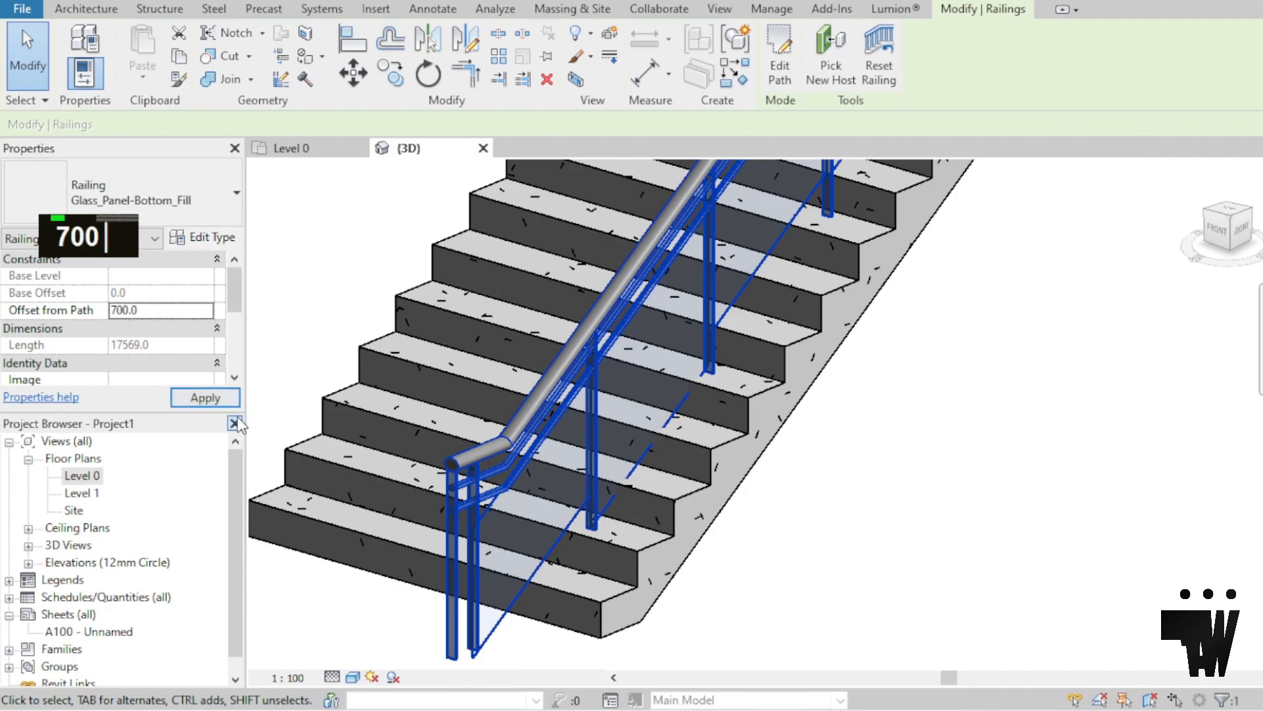
click(234, 399)
scroll(891, 601, down, 5)
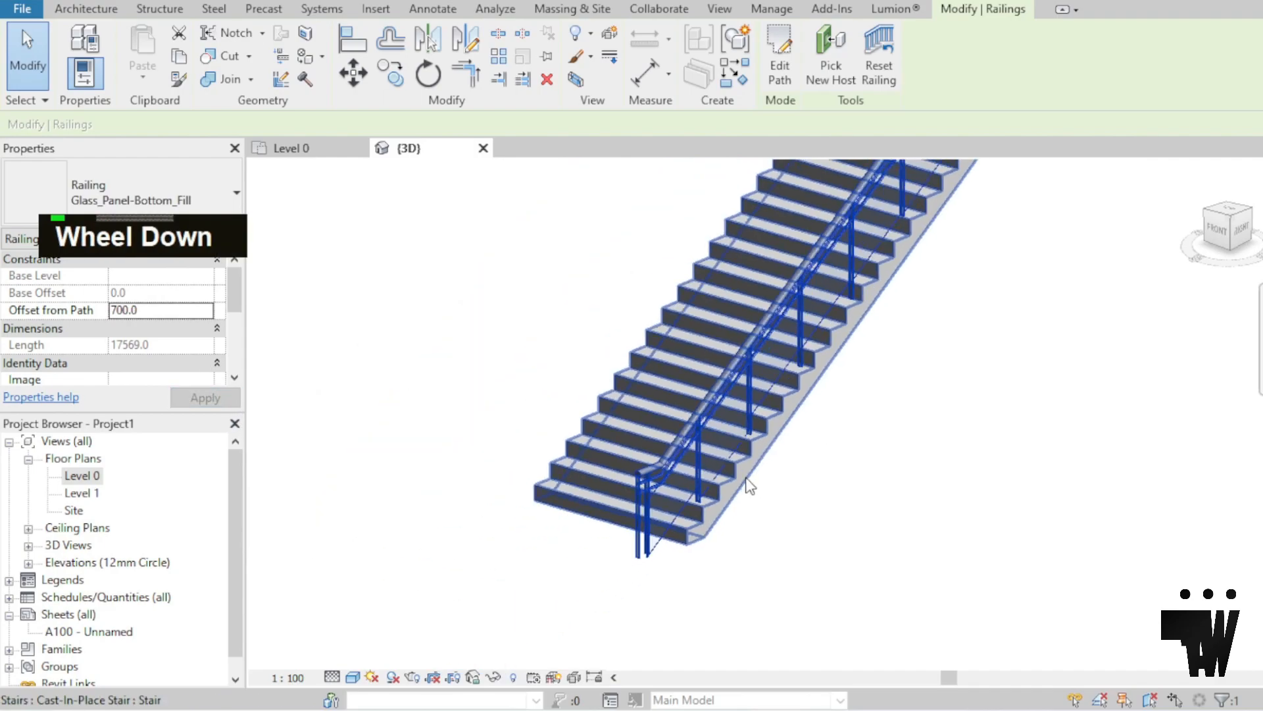
- Examine how the offset railing meets the first and last treads at both ends of the straight stair
scroll(925, 203, up, 2)
scroll(918, 237, down, 3)
scroll(911, 270, up, 6)
scroll(908, 280, up, 4)
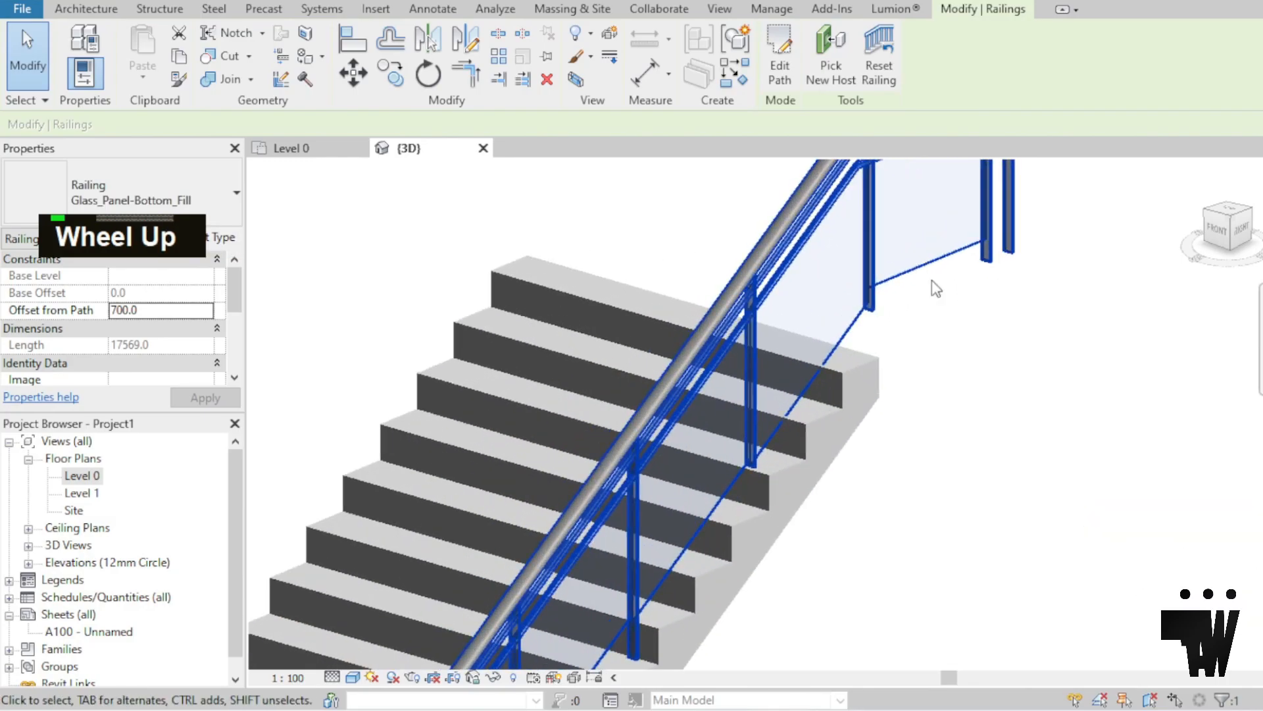
scroll(917, 329, down, 3)
scroll(925, 288, up, 3)
scroll(914, 316, up, 4)
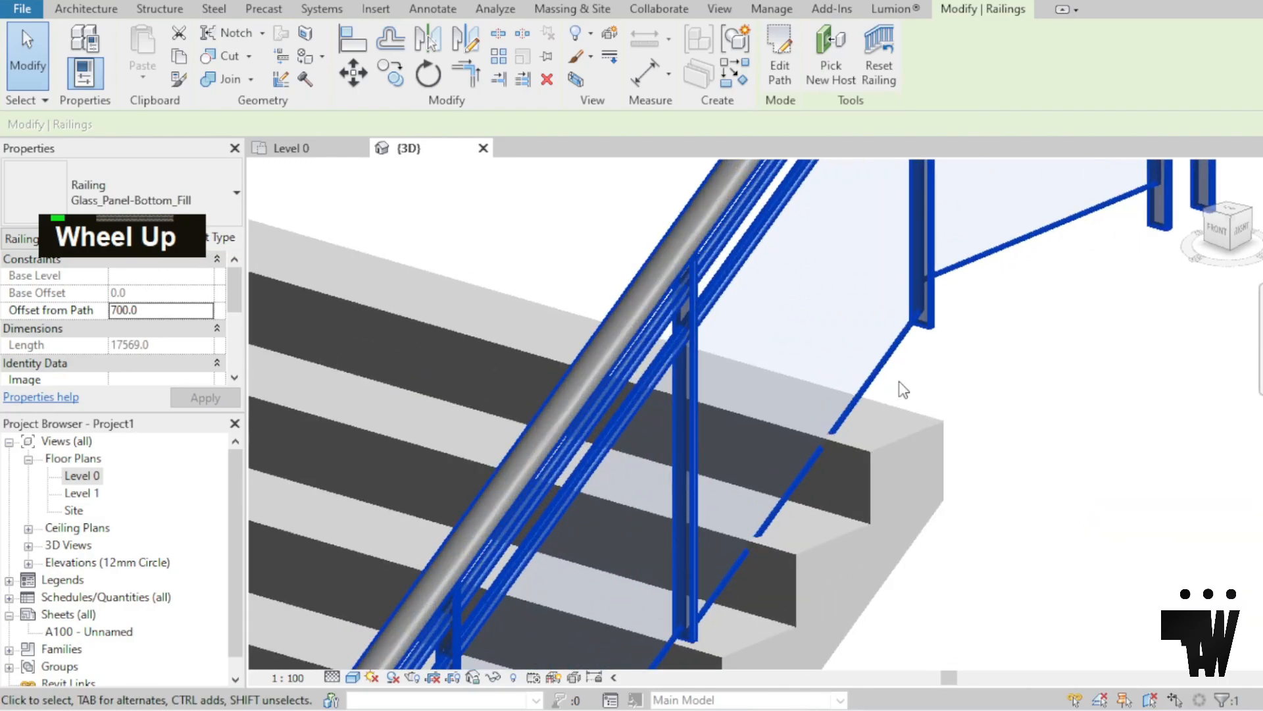
scroll(893, 381, down, 4)
scroll(909, 293, up, 3)
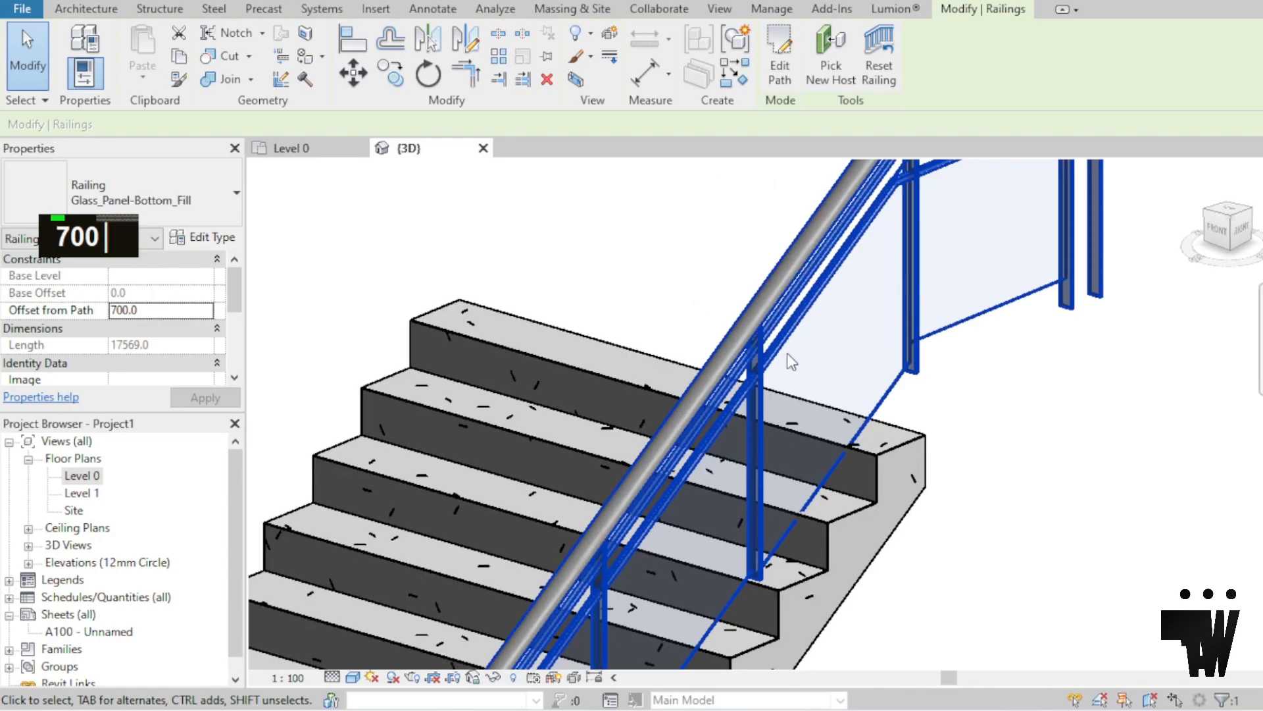
scroll(792, 349, down, 4)
scroll(855, 223, up, 3)
scroll(857, 221, up, 2)
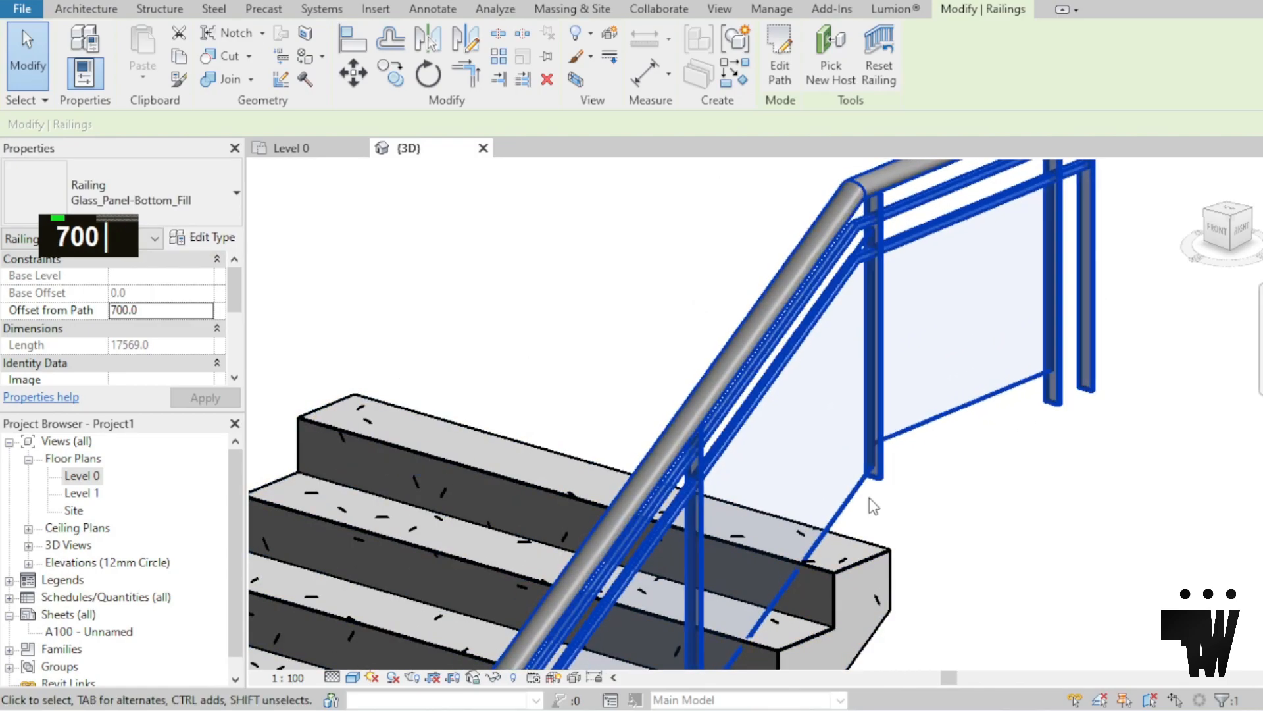
- Split the hosted railing near the upper end of the top flight and delete the segment extending beyond the stair
click(955, 487)
click(822, 316)
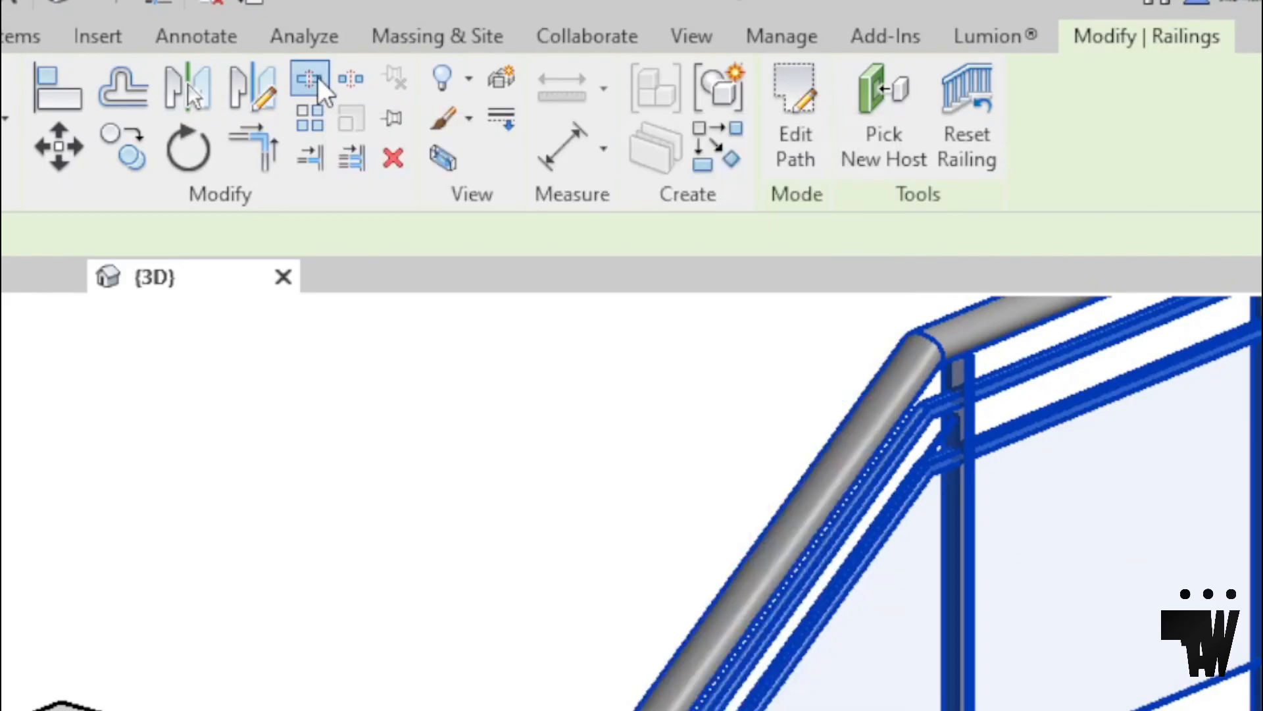
click(321, 89)
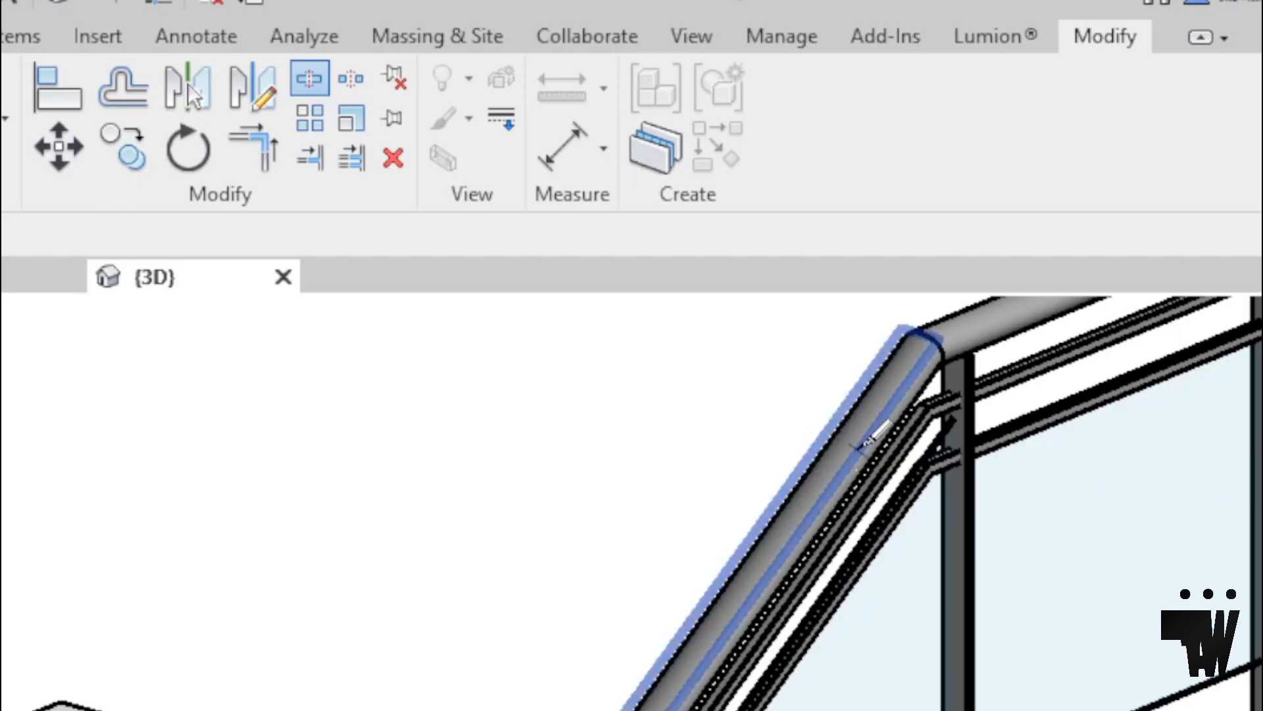
click(860, 445)
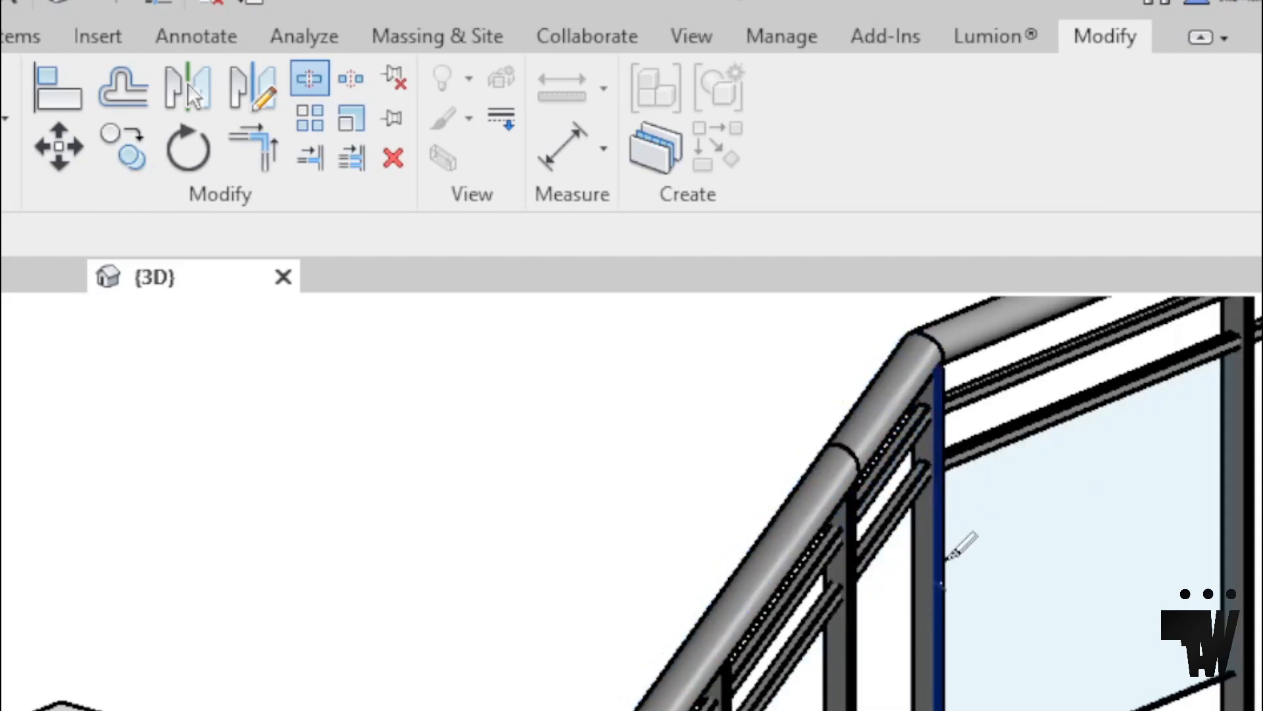
key(Escape)
click(899, 380)
key(Delete)
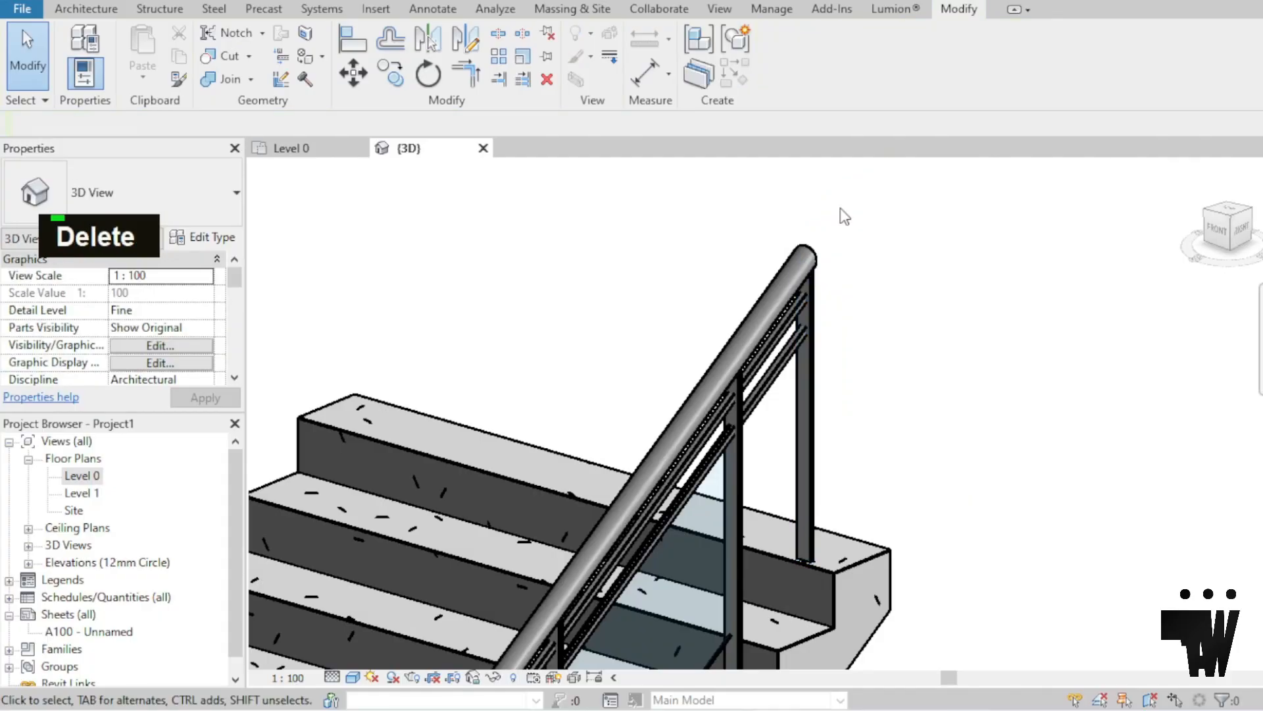
- Try to split the railing in 3D just above its bend at the foot of the straight stair
scroll(921, 289, down, 3)
shift+right_drag(961, 310, 1001, 316)
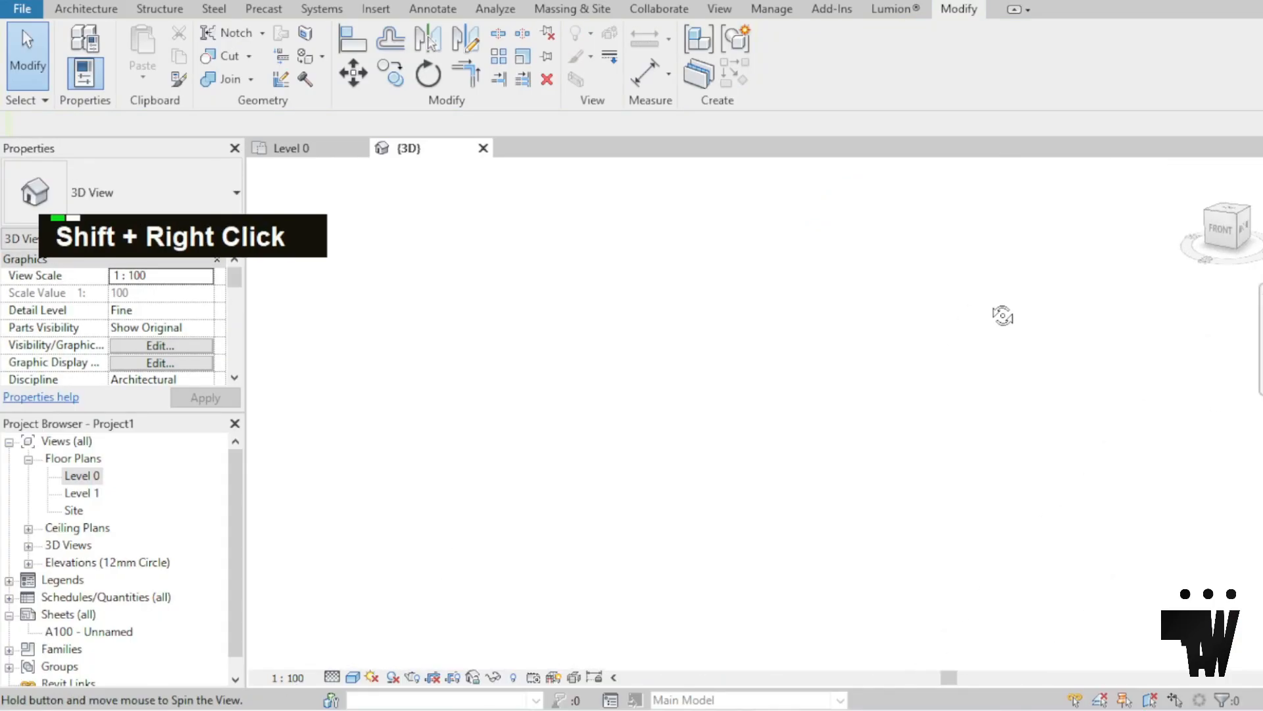
scroll(870, 250, down, 3)
scroll(696, 499, up, 6)
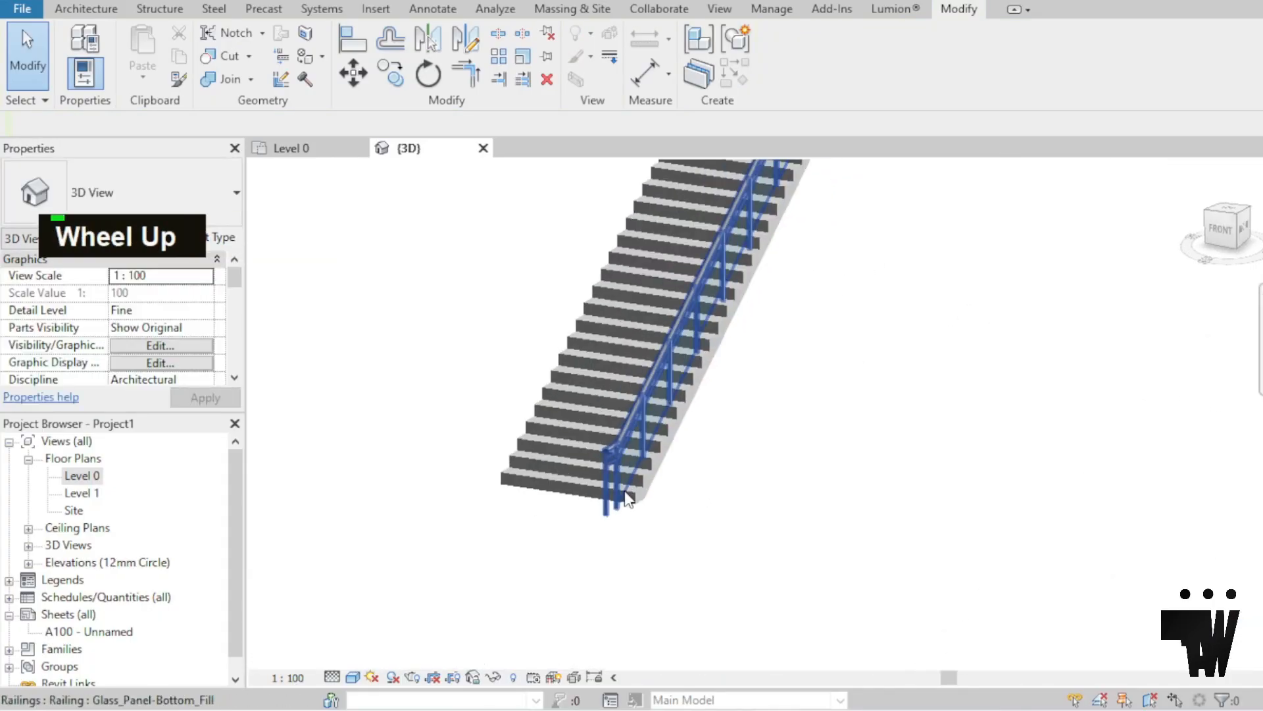
scroll(613, 436, up, 3)
scroll(621, 415, down, 3)
scroll(641, 331, up, 3)
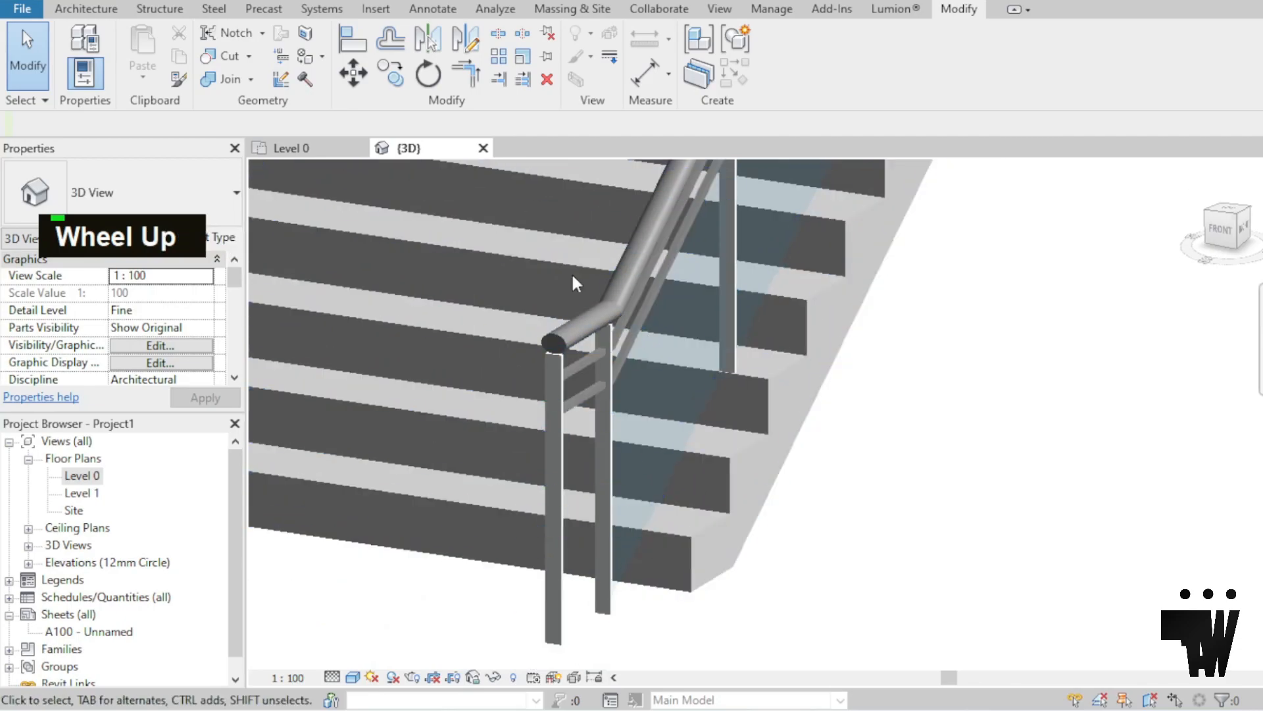
click(647, 280)
click(637, 276)
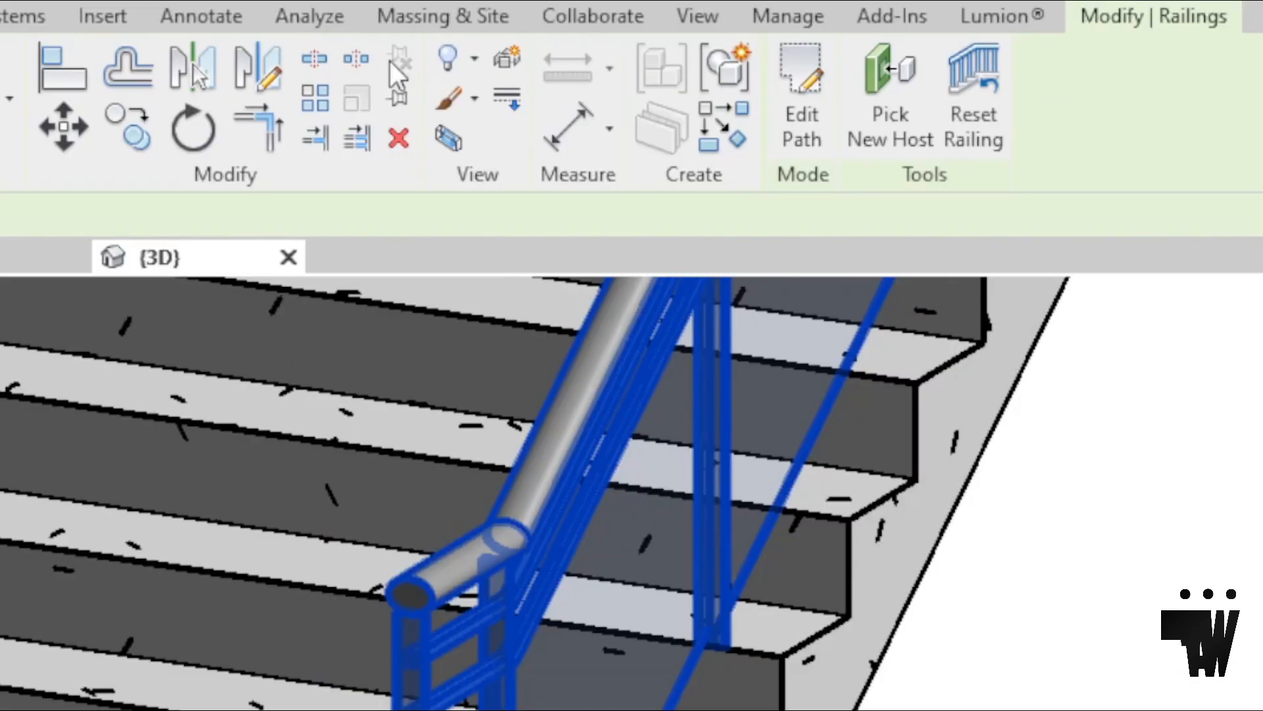
click(498, 33)
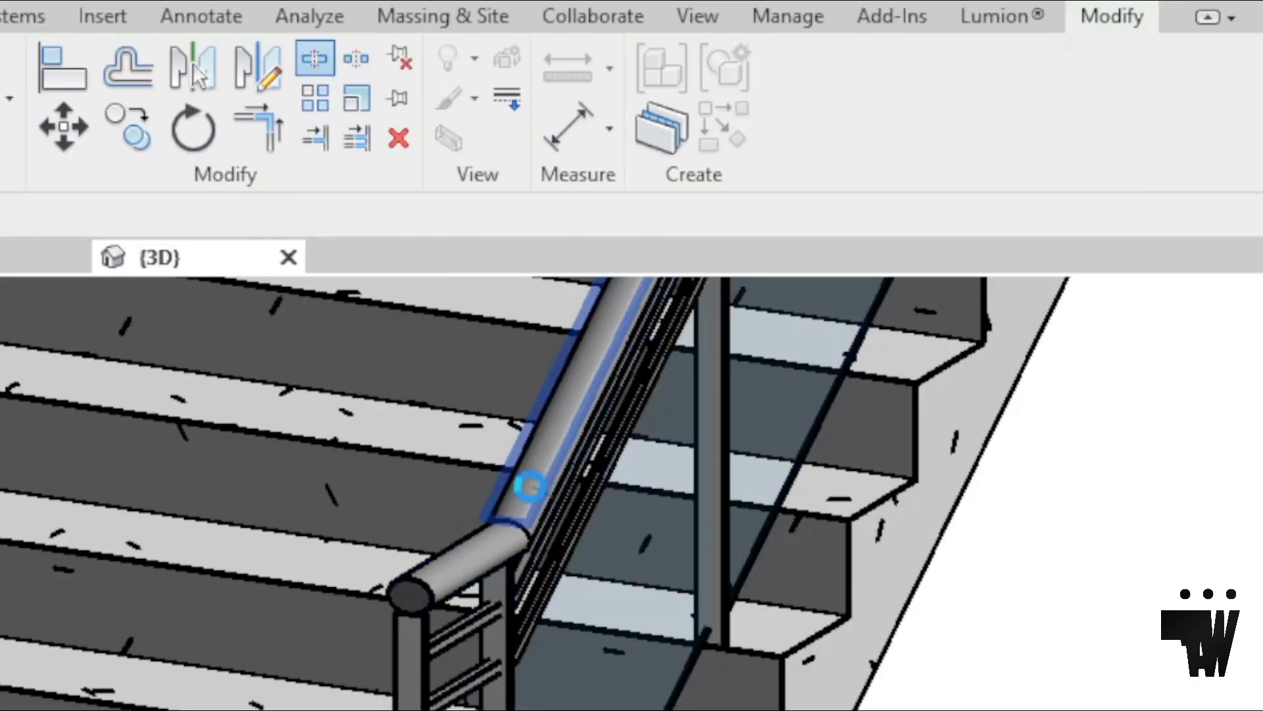
click(543, 476)
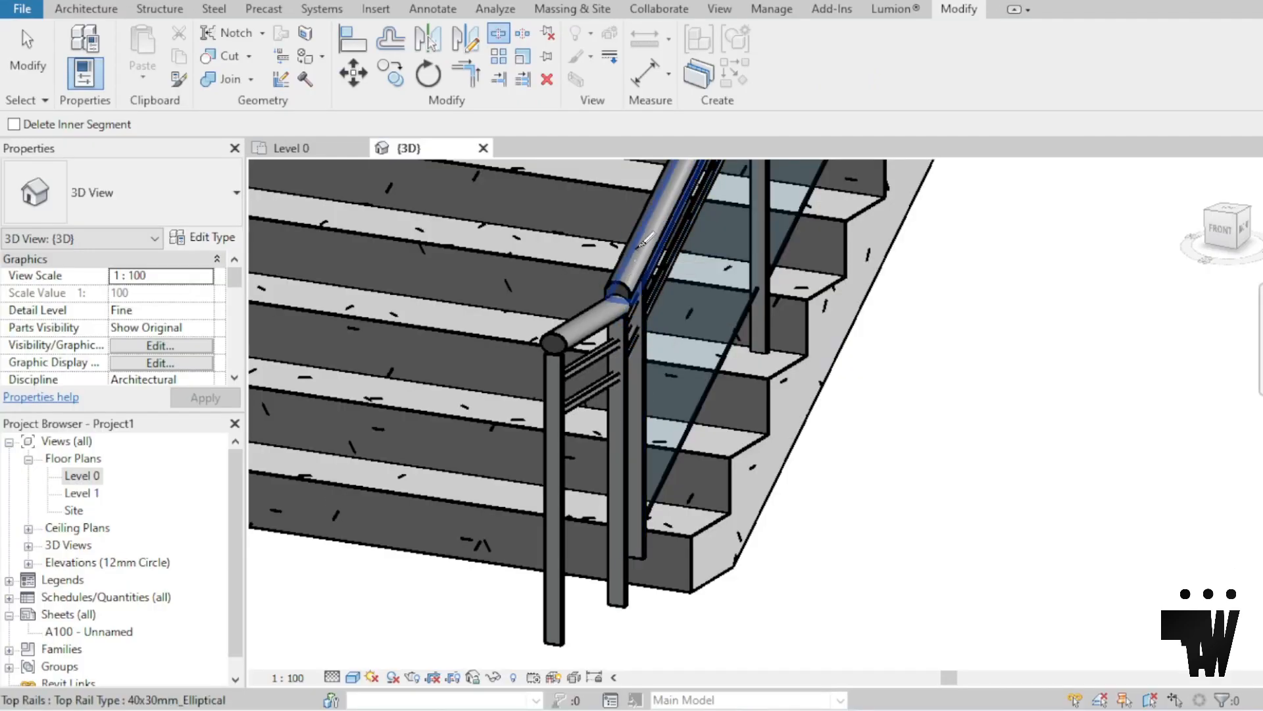
click(645, 243)
- Delete the separated railing pieces at the foot of the straight stair
key(Escape)
key(Escape)
click(619, 306)
key(Delete)
key(Delete)
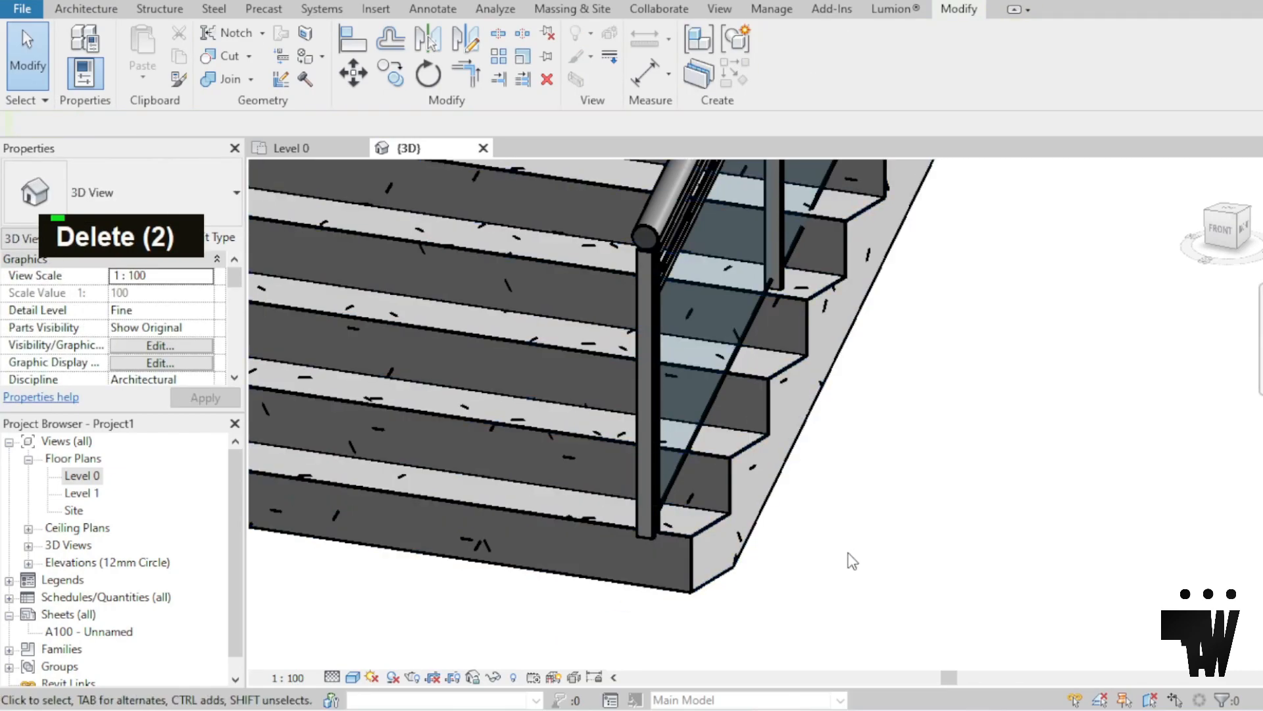
scroll(848, 536, down, 5)
scroll(851, 527, down, 2)
scroll(942, 405, up, 10)
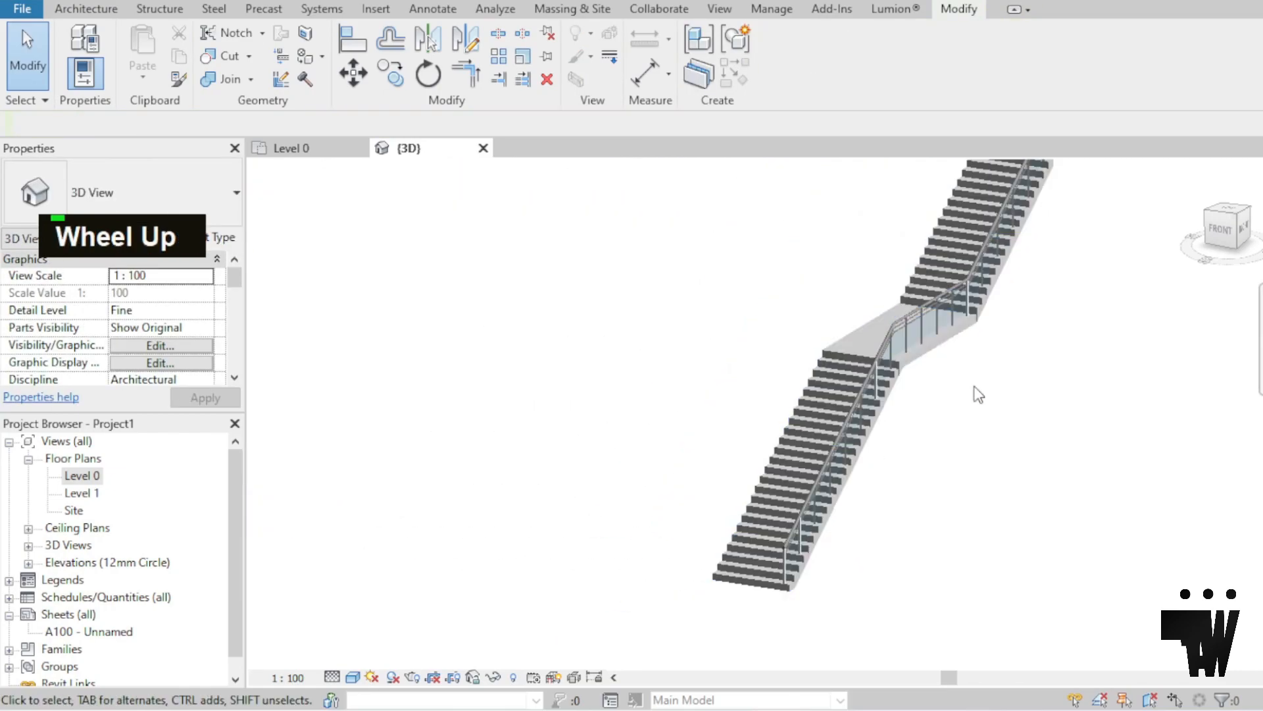
- Undo the deletions and splits made to the railing at the foot of the stair
key(ctrl+z)
key(ctrl+z)
key(ctrl+z)
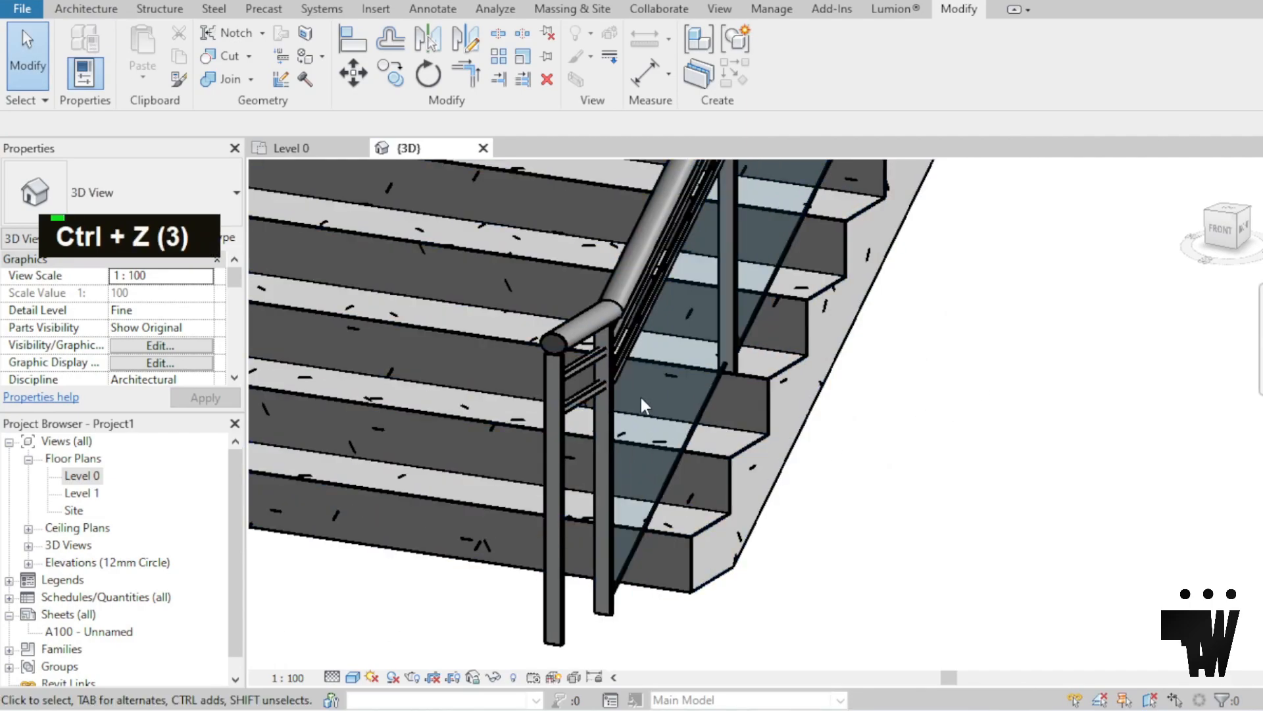
- In the Level 0 floor plan, split the straight stair's railing at the edge of the first riser
double_click(91, 478)
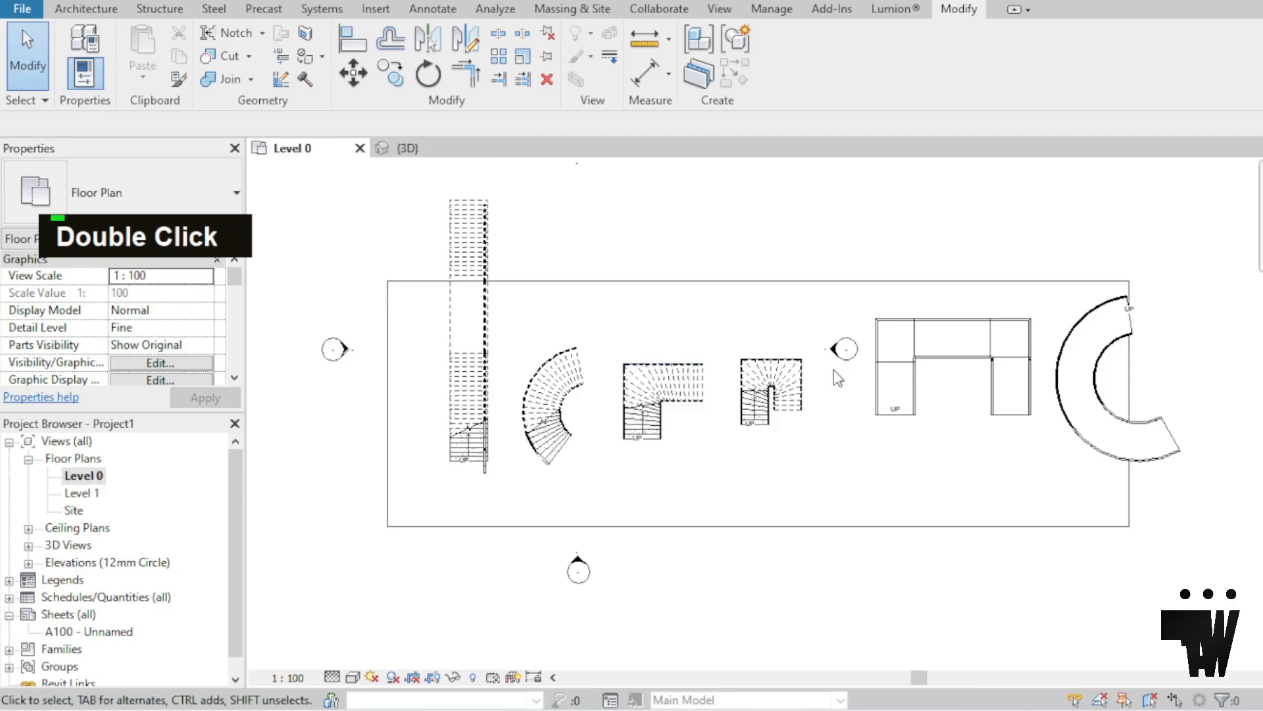
scroll(487, 480, down, 1)
scroll(561, 440, up, 4)
scroll(561, 439, up, 5)
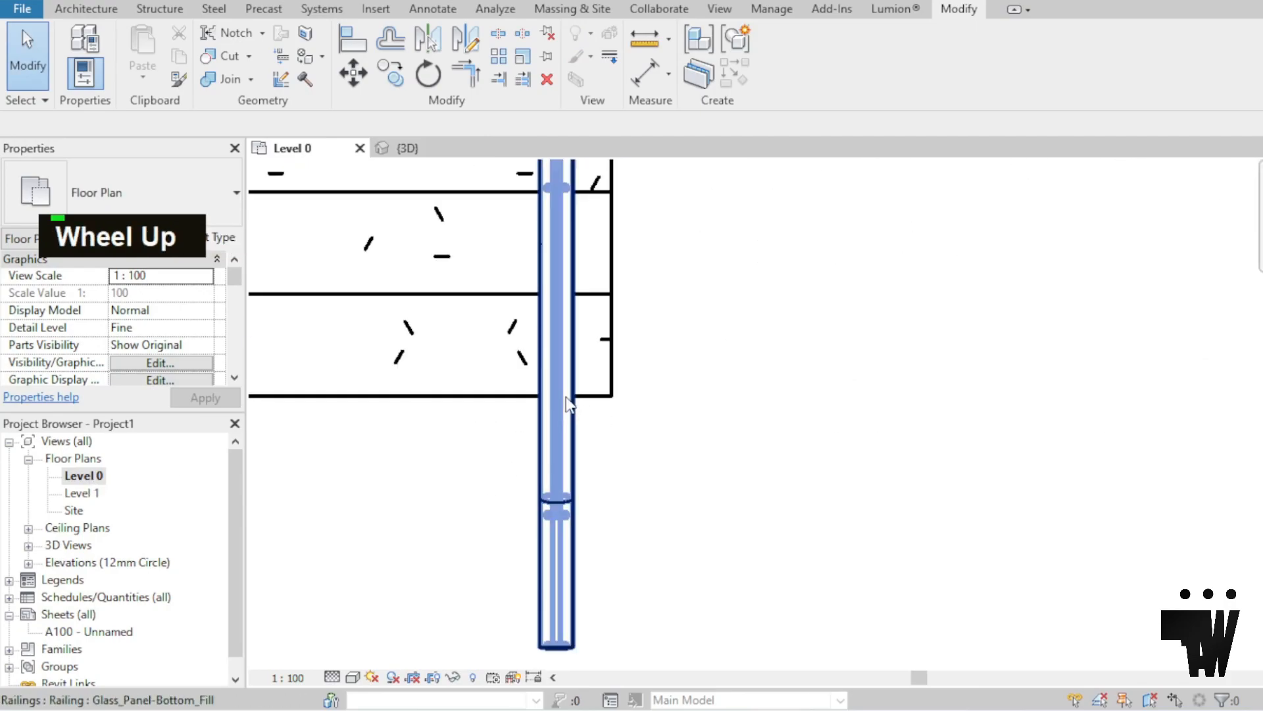
scroll(662, 461, down, 4)
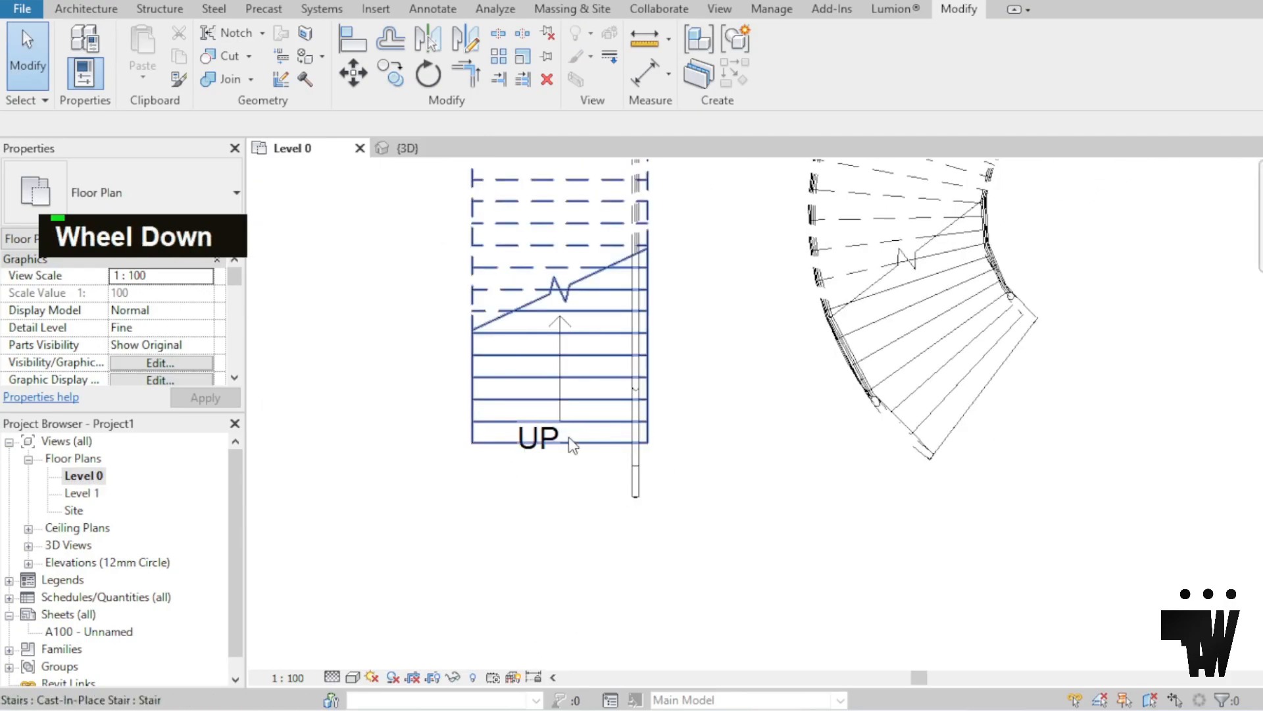
scroll(604, 452, up, 3)
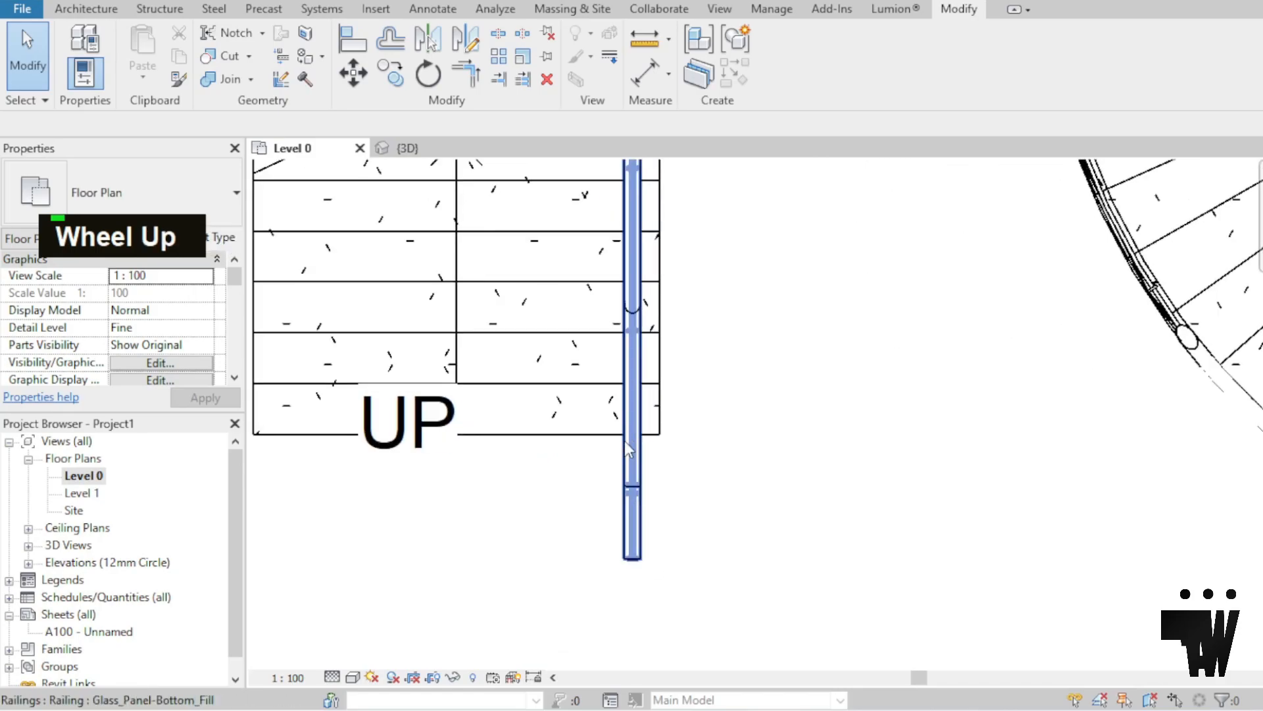
click(498, 36)
scroll(615, 370, up, 2)
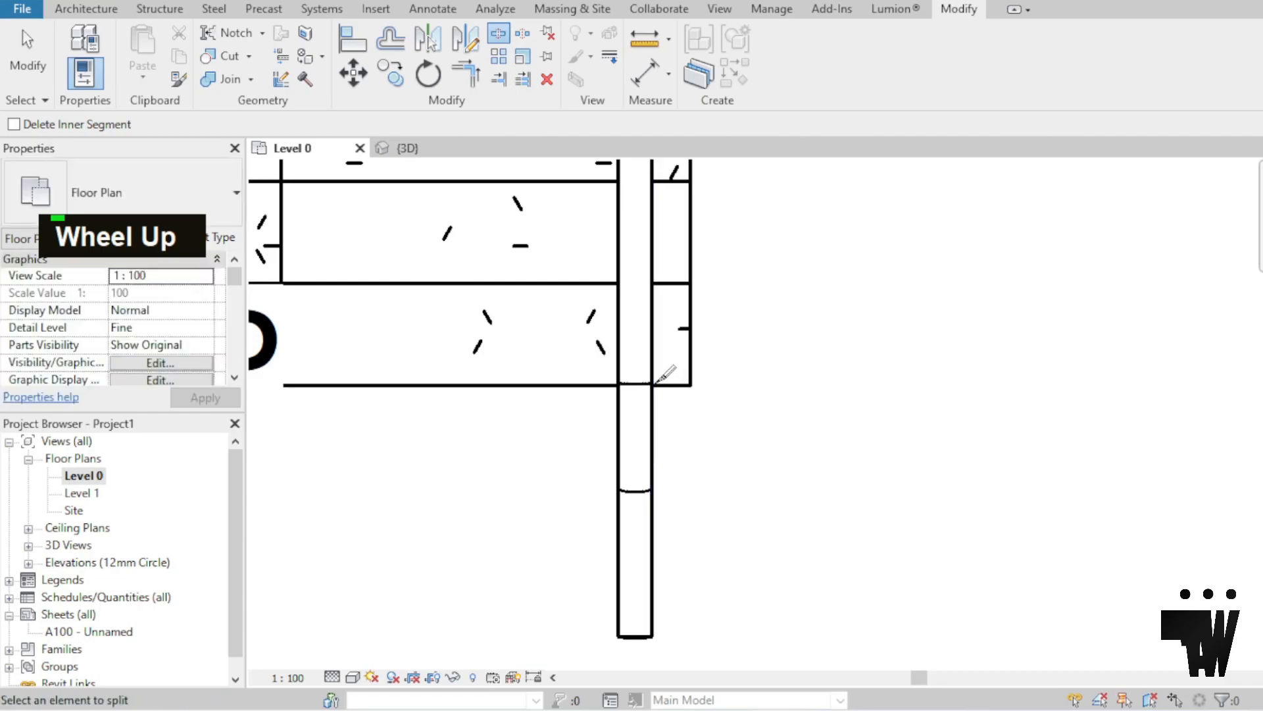
- Delete the railing pieces projecting beyond the first riser and inspect the trimmed railing in 3D
key(Escape)
key(Escape)
drag(654, 459, 602, 551)
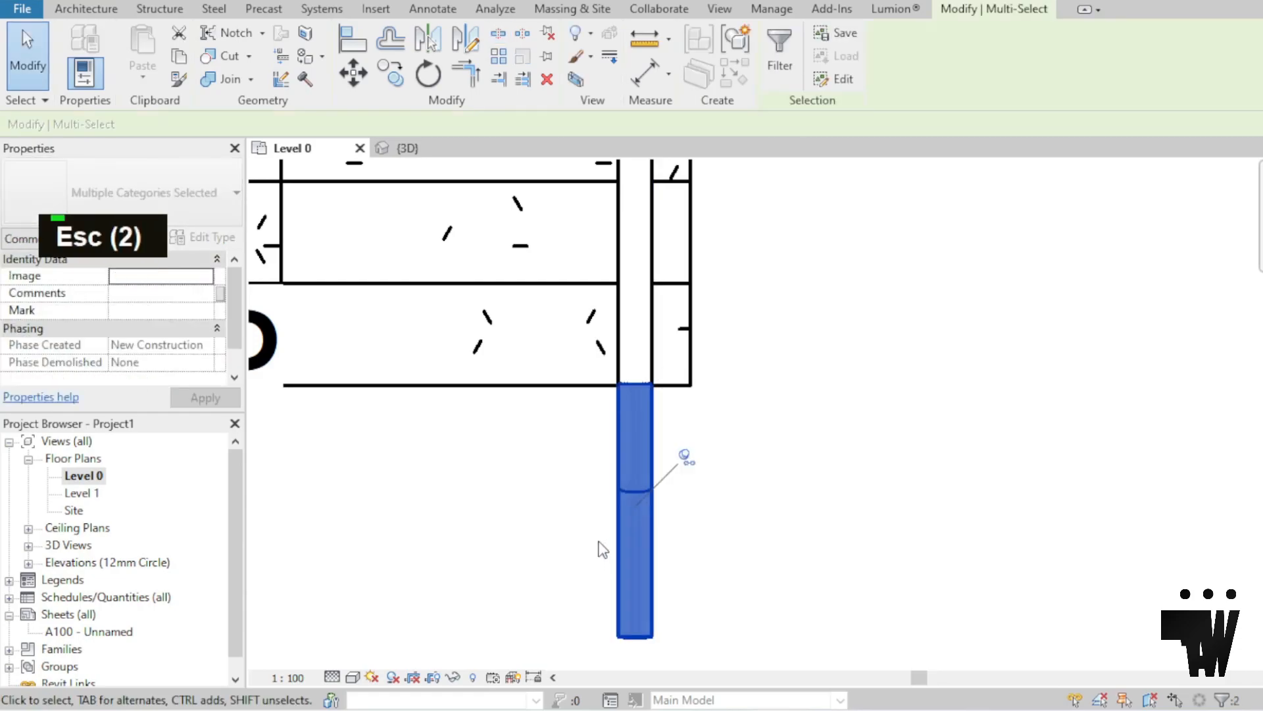
key(Delete)
click(408, 149)
scroll(693, 479, down, 6)
shift+middle_drag(717, 477, 883, 342)
scroll(882, 335, down, 1)
scroll(882, 337, up, 4)
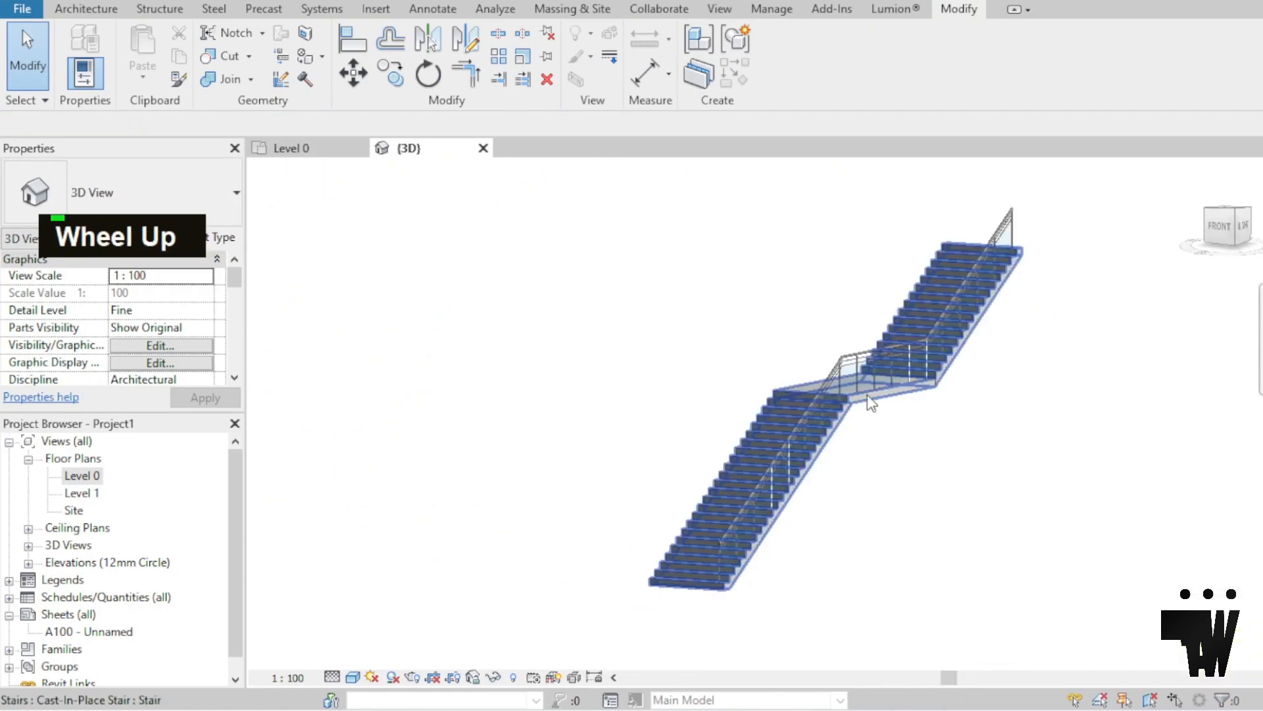
scroll(799, 313, down, 2)
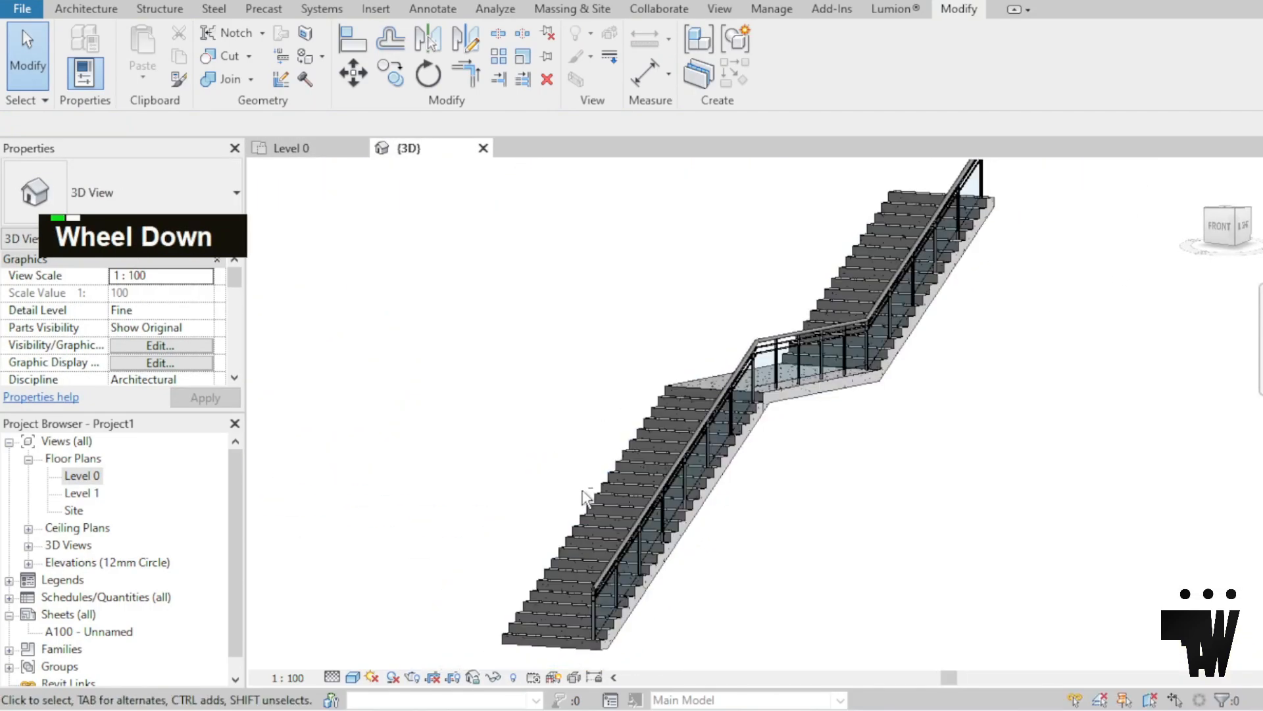
- In the Level 0 plan, mirror the trimmed railing about the straight stair's centreline onto the opposite side
double_click(77, 475)
scroll(733, 471, down, 4)
scroll(803, 493, up, 1)
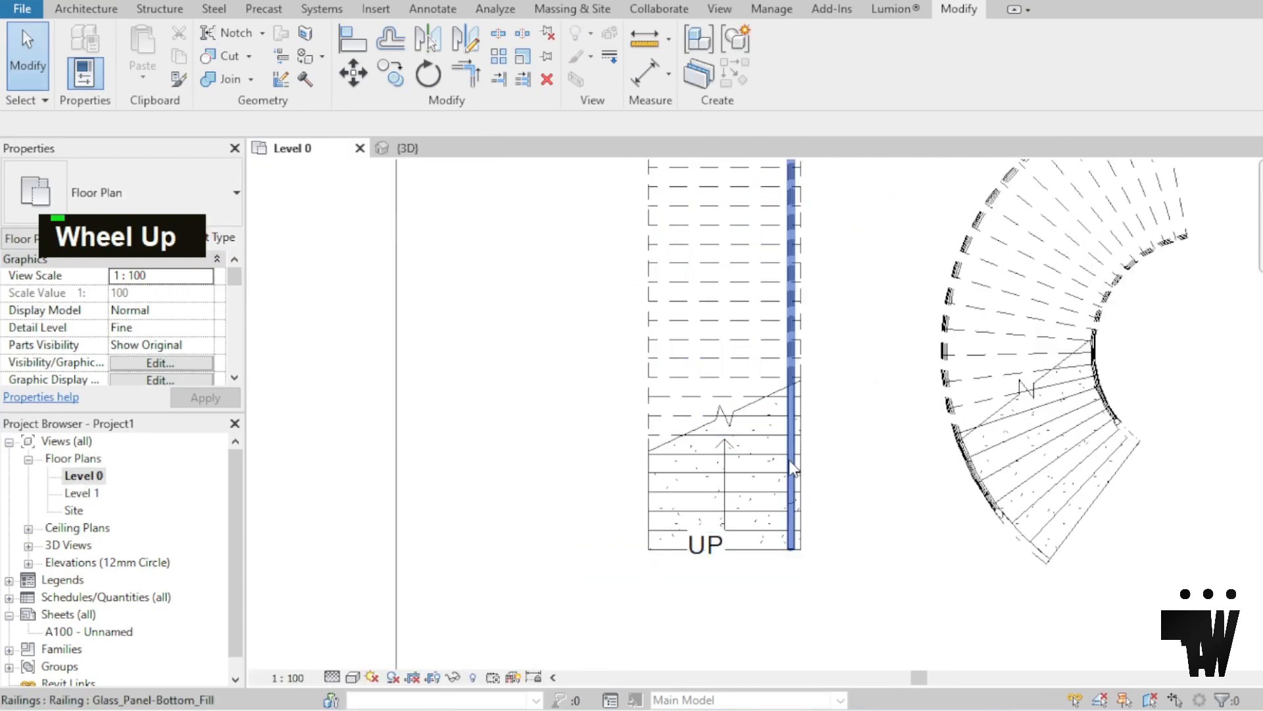
click(795, 490)
click(467, 38)
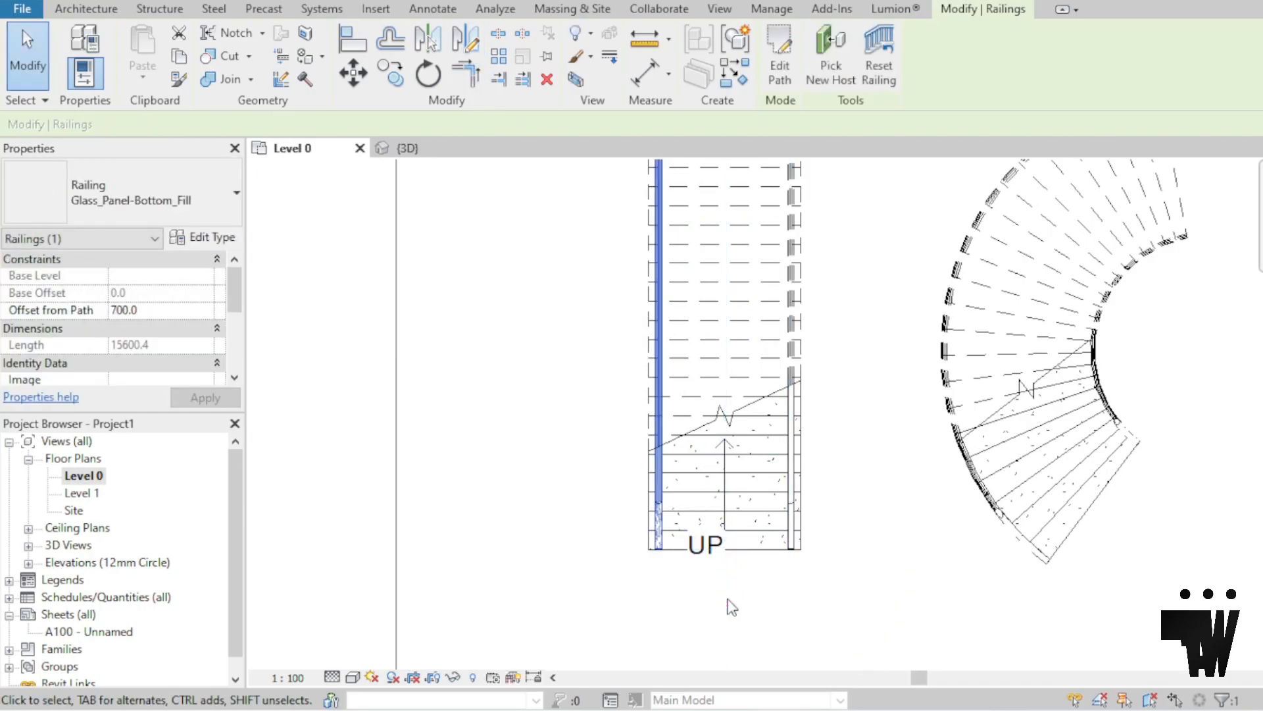
key(Escape)
- Examine both glass-panel railings in 3D along the straight stair's flights and landing
click(408, 148)
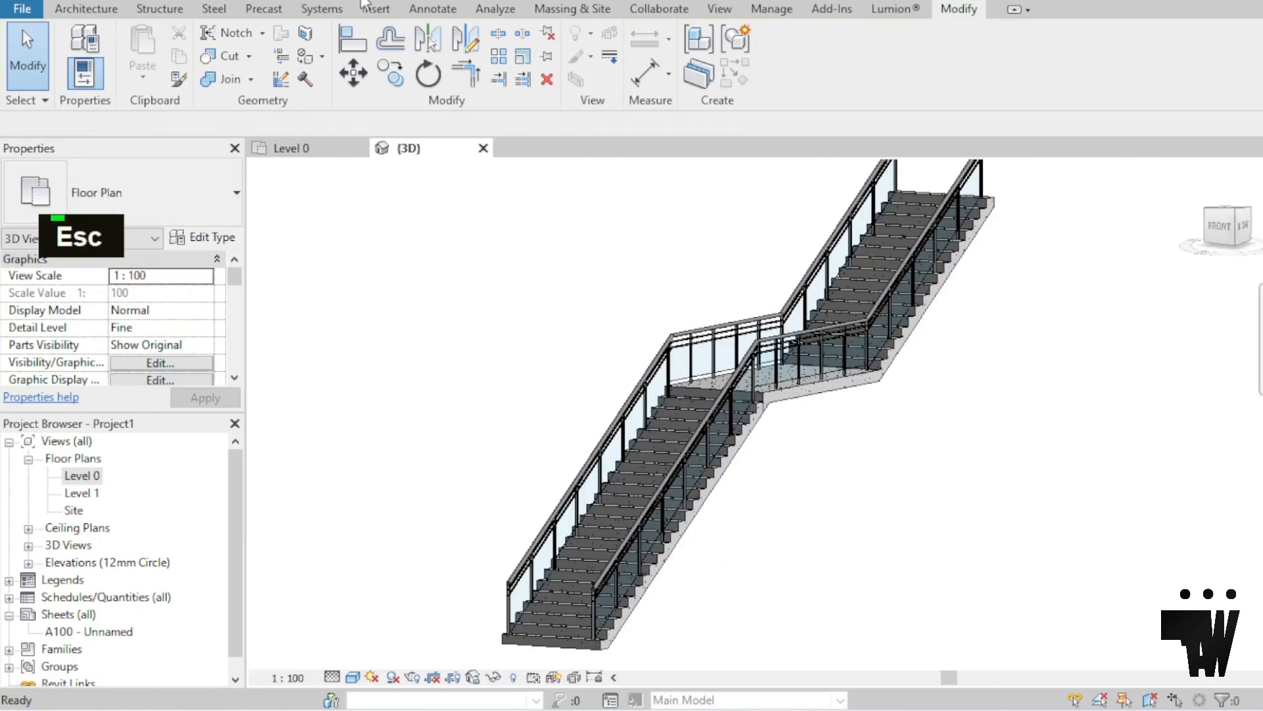
scroll(921, 349, down, 3)
shift+middle_drag(783, 355, 888, 276)
scroll(884, 200, down, 2)
scroll(677, 302, up, 2)
shift+middle_drag(678, 310, 770, 316)
scroll(1037, 453, up, 5)
scroll(577, 418, down, 4)
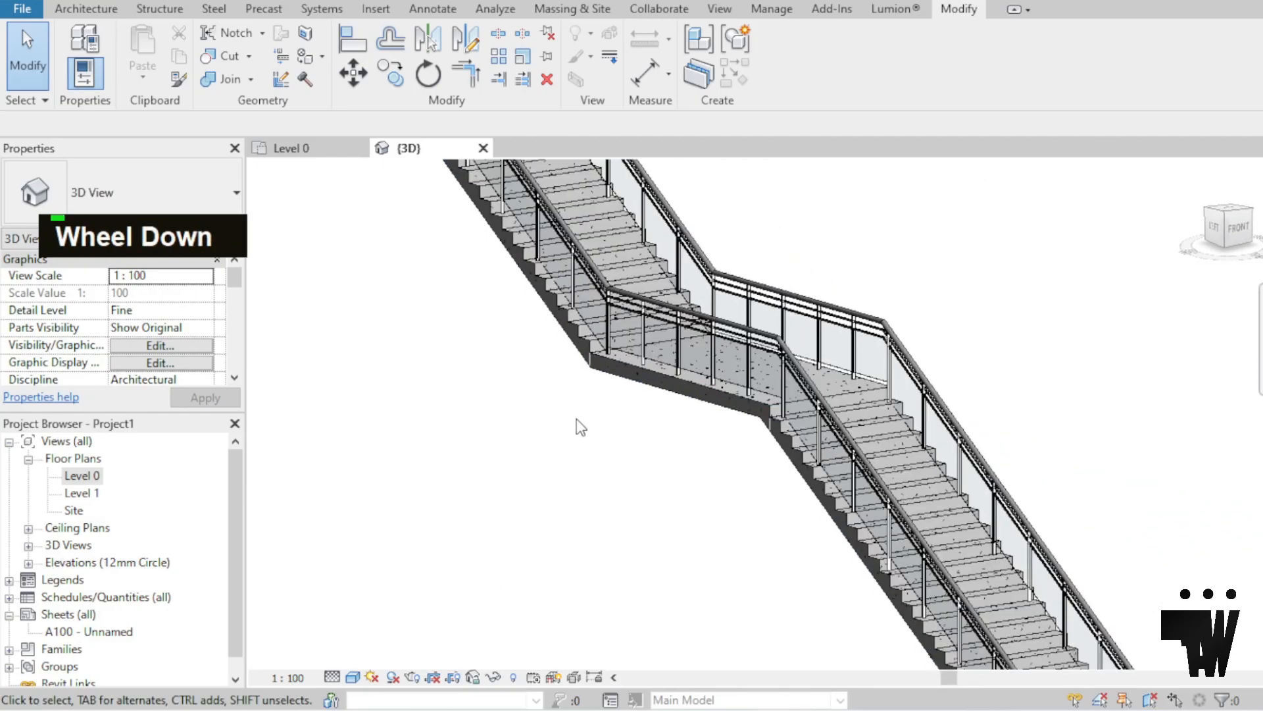
scroll(839, 378, up, 3)
scroll(427, 355, down, 4)
scroll(475, 332, up, 1)
scroll(475, 332, up, 3)
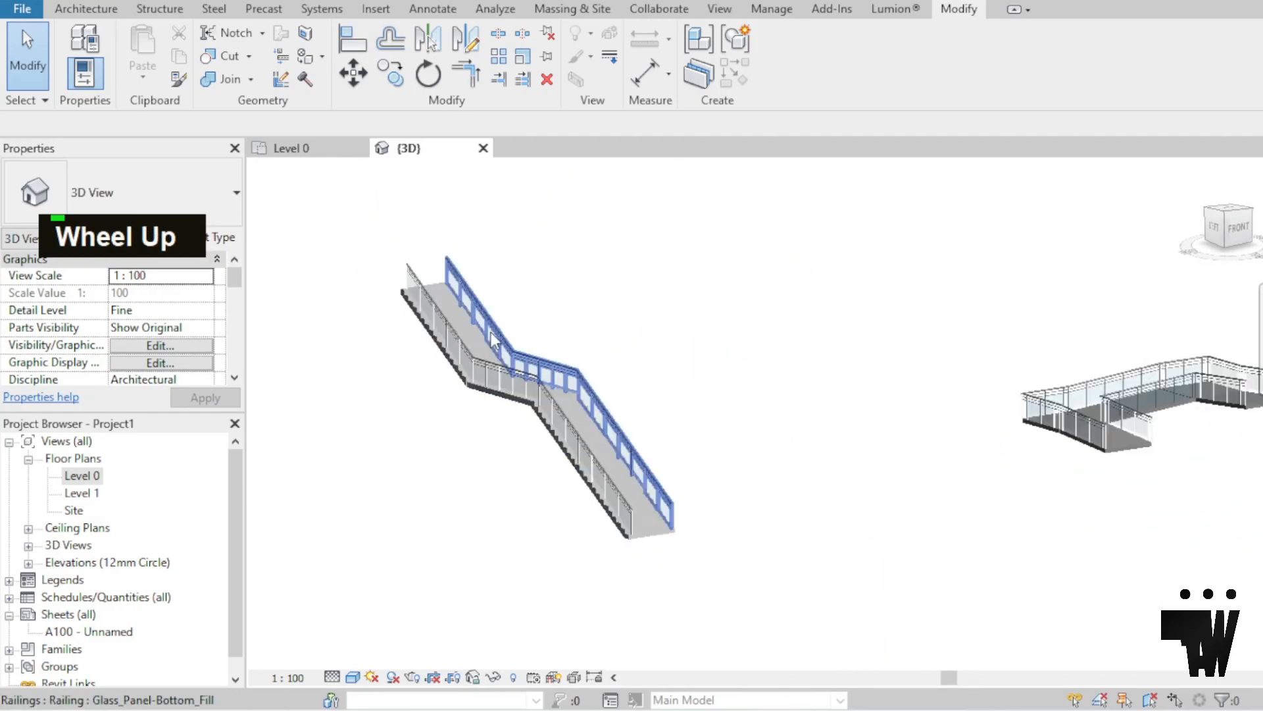
scroll(563, 338, down, 2)
scroll(559, 331, up, 2)
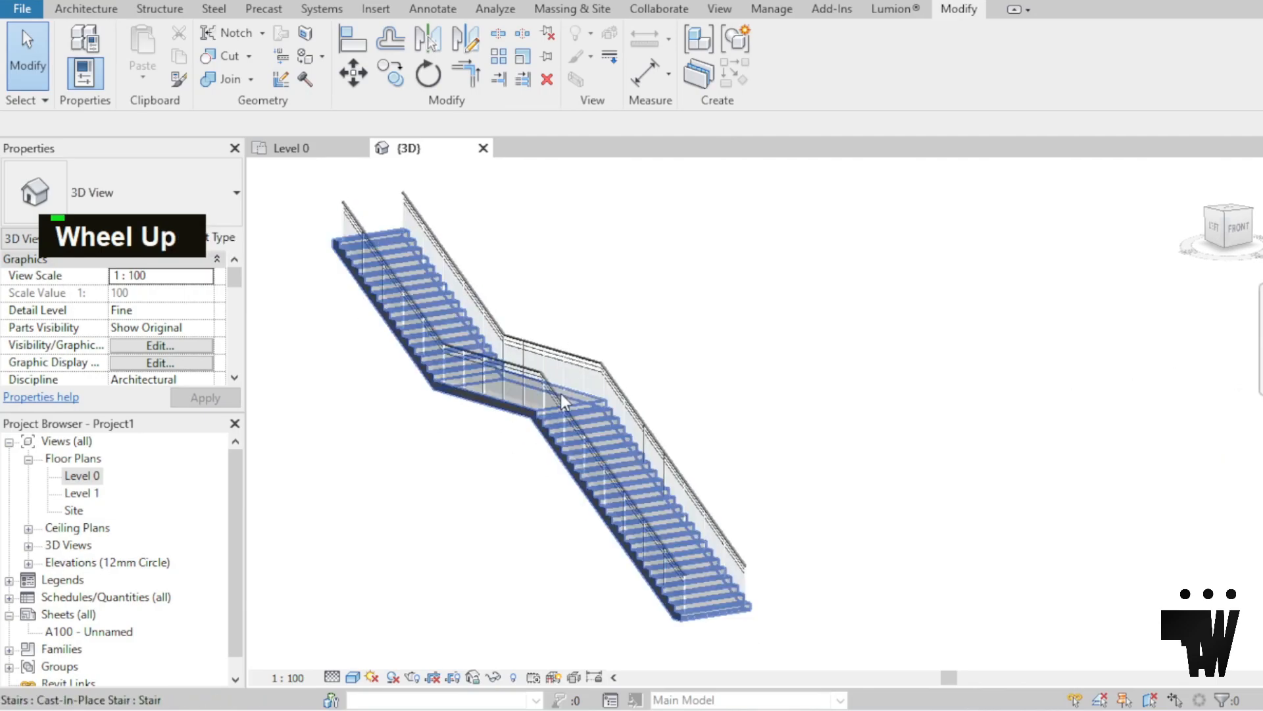